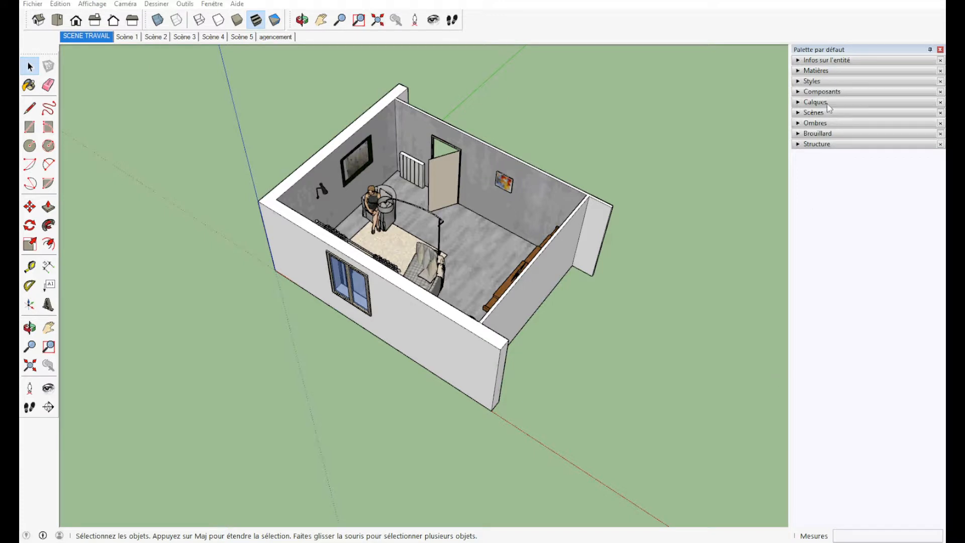
- Open the Styles settings and show the styles contained in the model
left_click(797, 82)
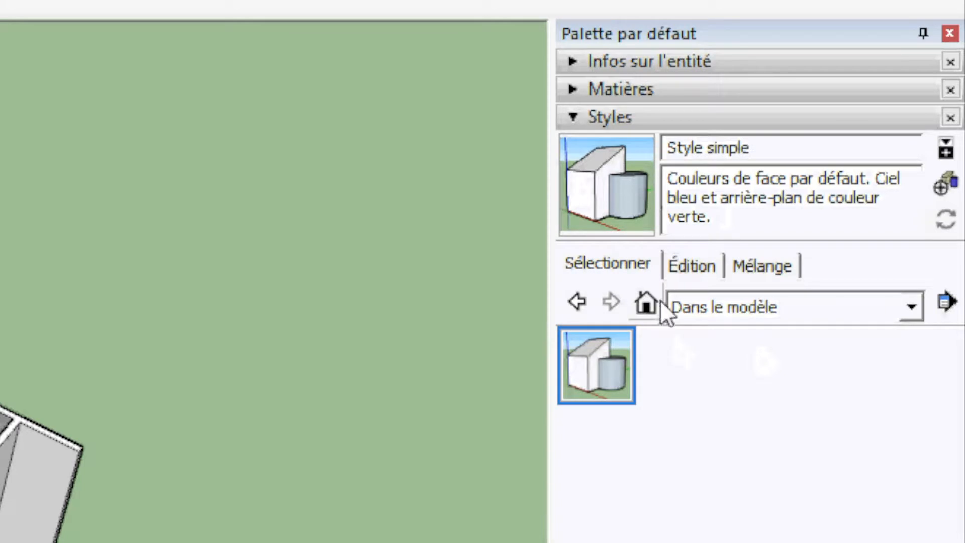
left_click(645, 301)
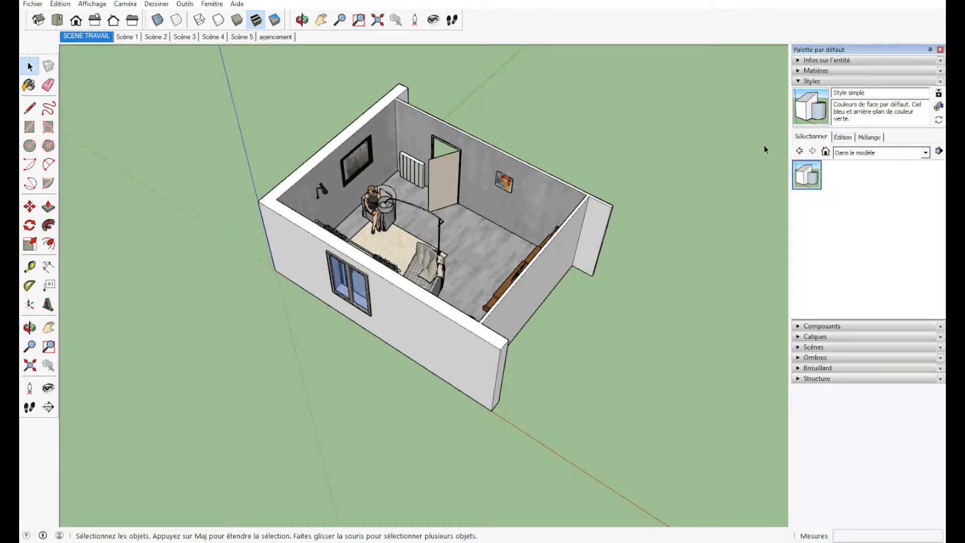
- Draw a freehand rectangle on the ground just outside the room, beyond its short partition wall, and view it against the sky
left_click(30, 126)
left_click(591, 358)
left_click(686, 359)
middle_click_drag(674, 418, 553, 362)
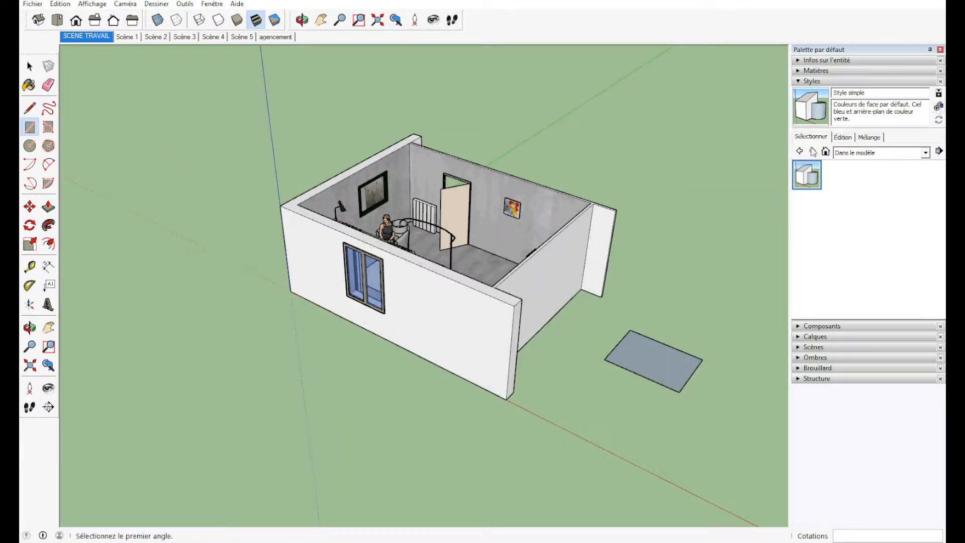
middle_click_drag(676, 272, 677, 168)
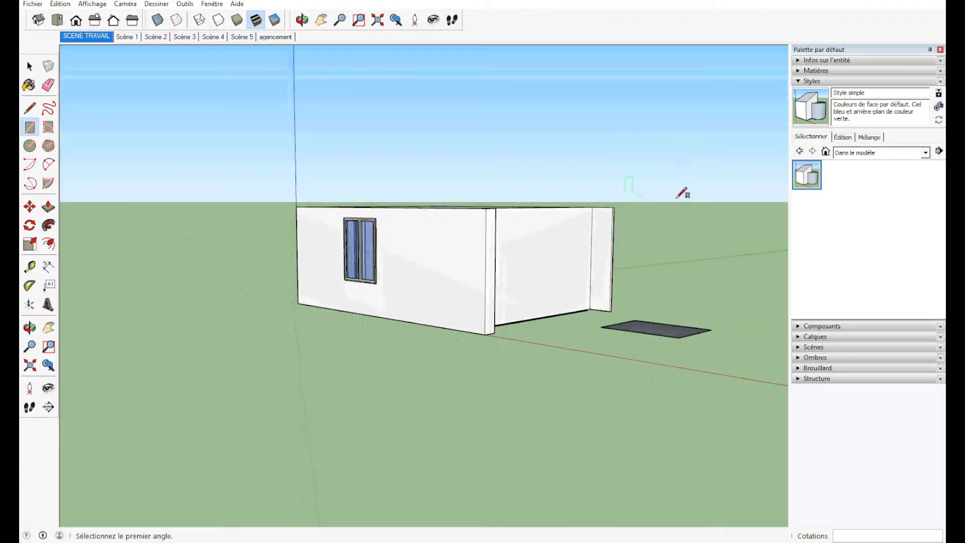
middle_click_drag(723, 289, 754, 213)
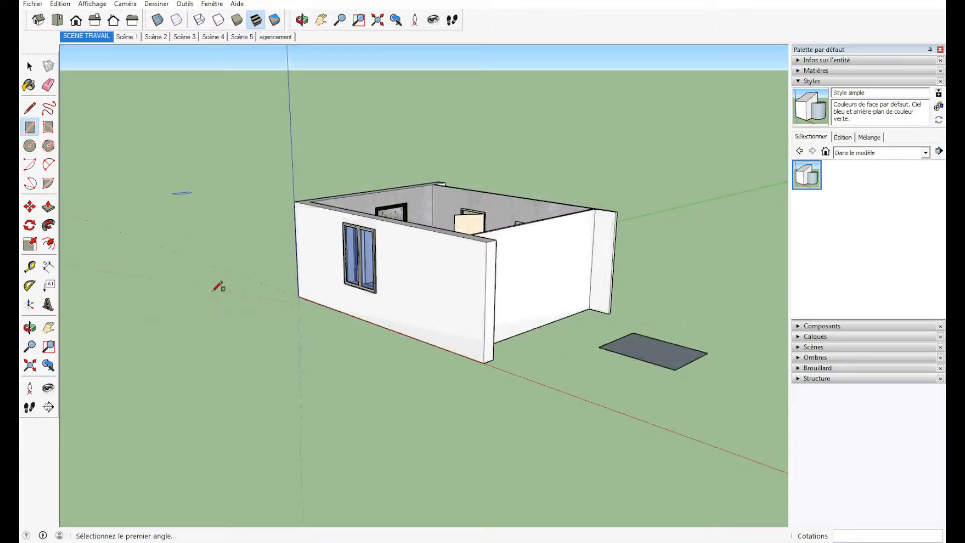
middle_click_drag(658, 168, 681, 164)
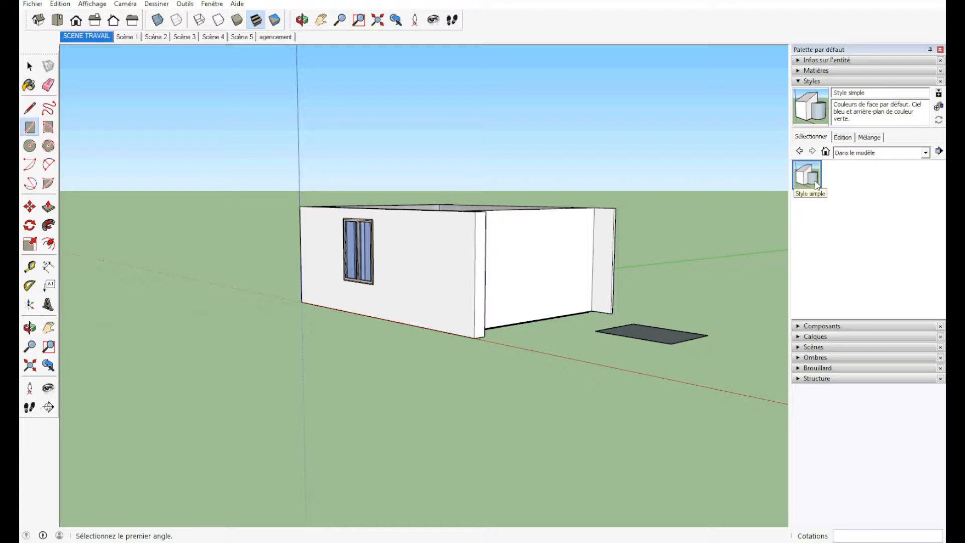
- Browse the style collections Styles, Arêtes de croquis, Gagnants du concours Style Builder and Jeux de couleurs
left_click(925, 153)
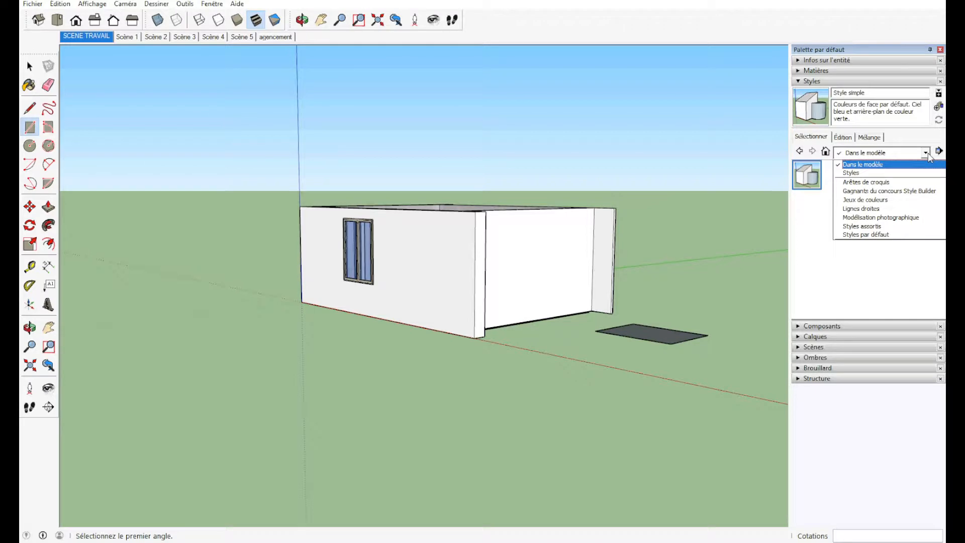
left_click(859, 176)
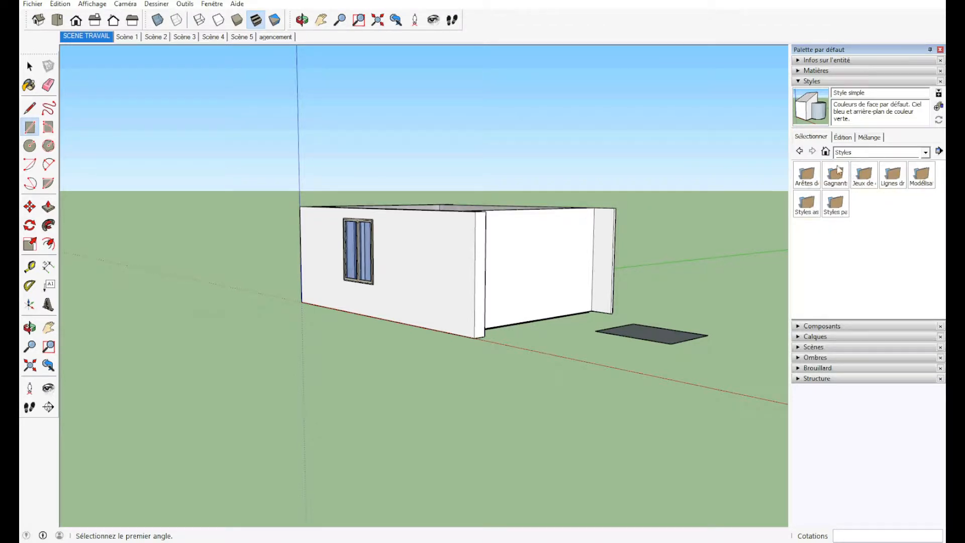
left_click(925, 152)
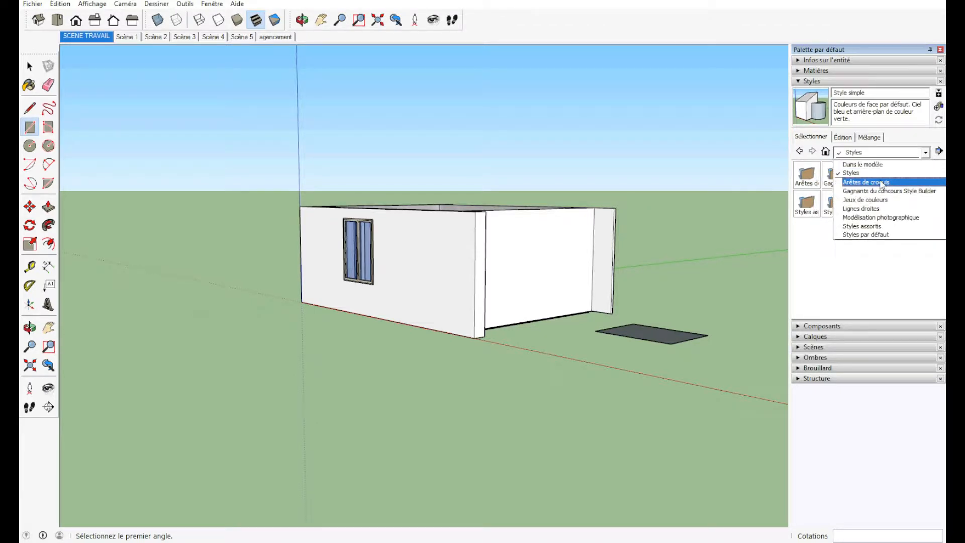
left_click(882, 183)
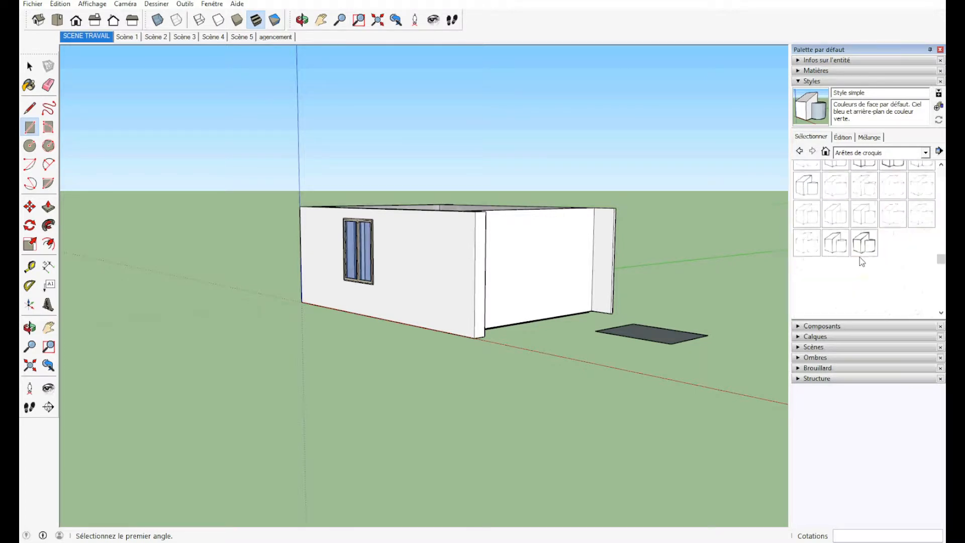
left_click(926, 153)
left_click(875, 190)
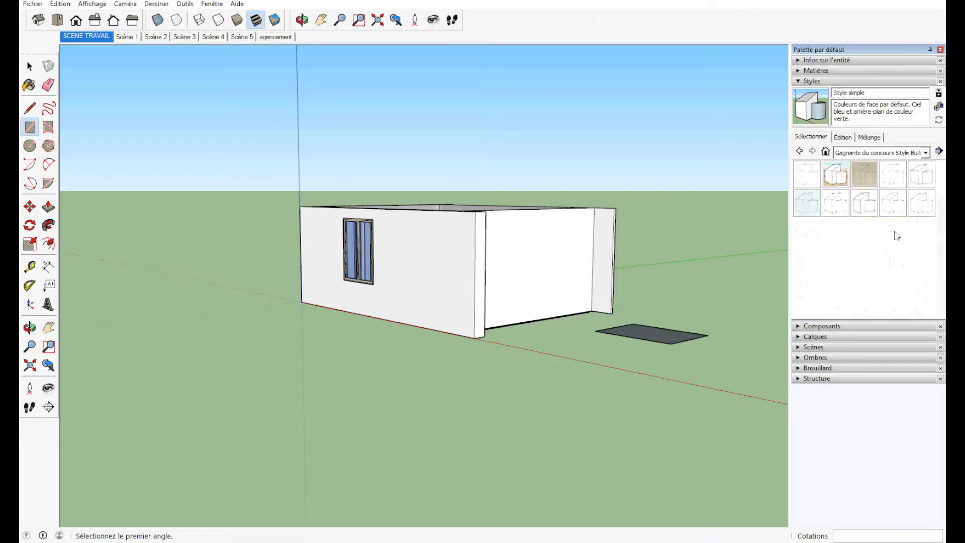
left_click(925, 152)
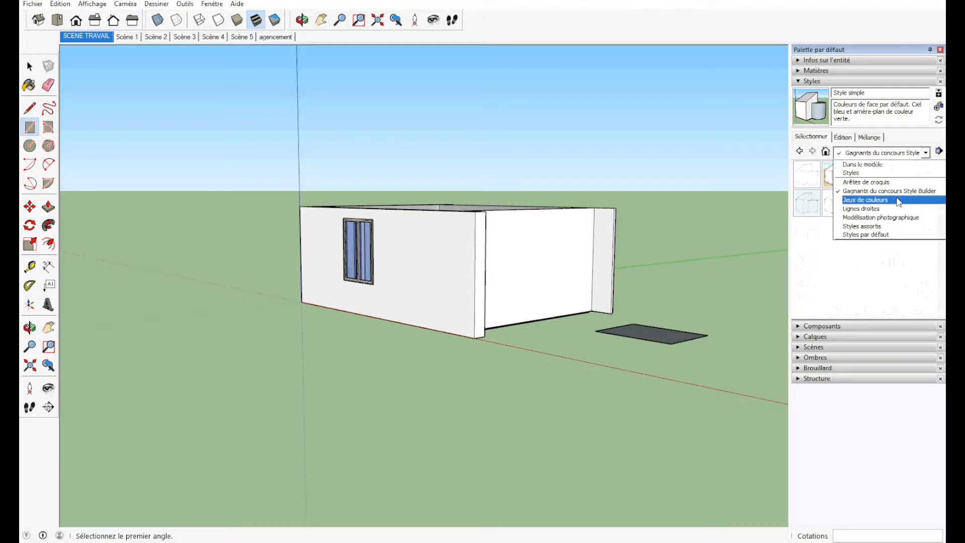
left_click(899, 197)
- Browse the style collections Lignes droites, Modélisation photographique, Styles assortis and Styles par défaut
left_click(927, 153)
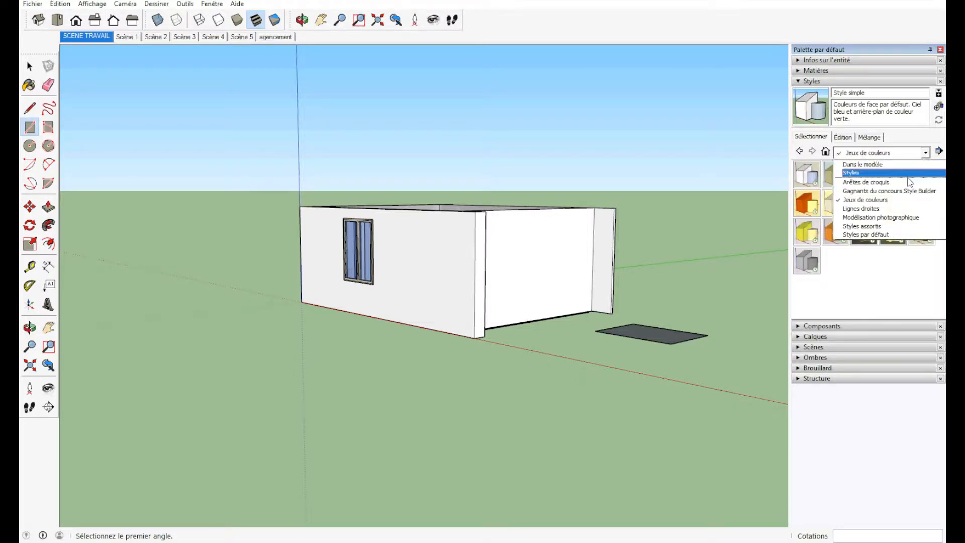
left_click(892, 208)
left_click(926, 153)
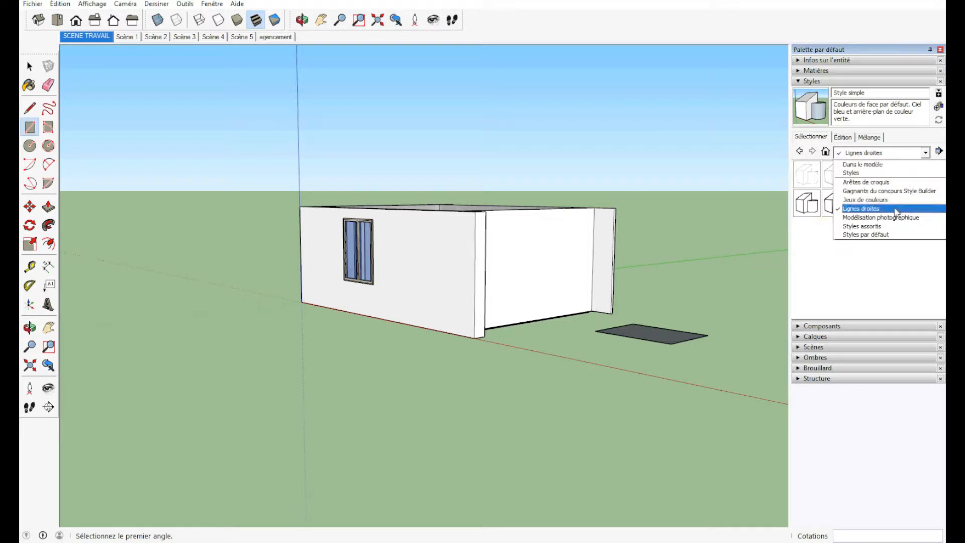
left_click(897, 217)
left_click(925, 153)
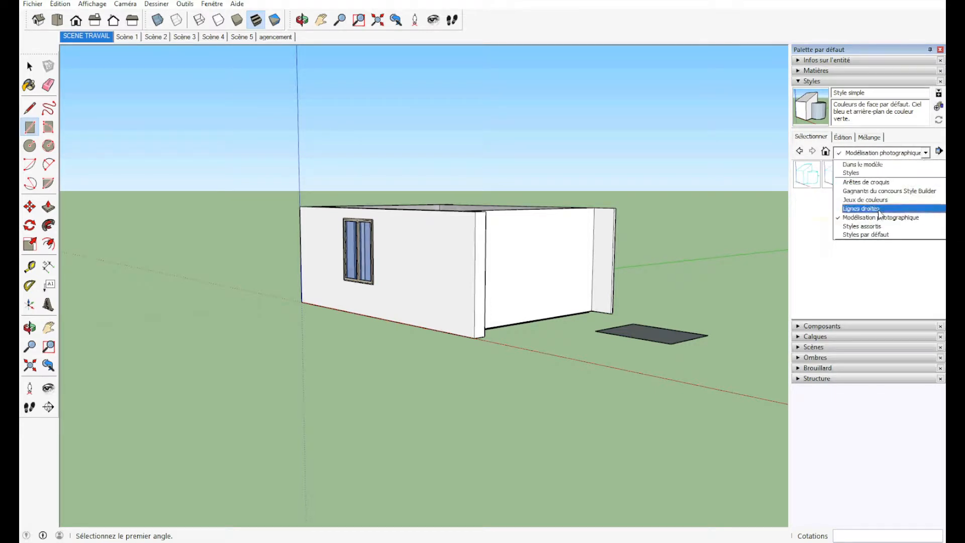
left_click(879, 225)
left_click(925, 153)
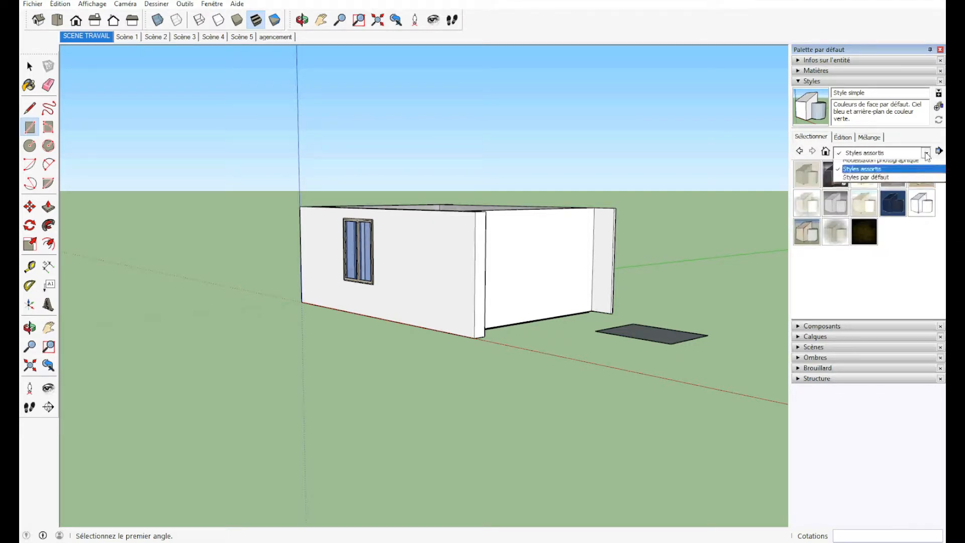
left_click(882, 237)
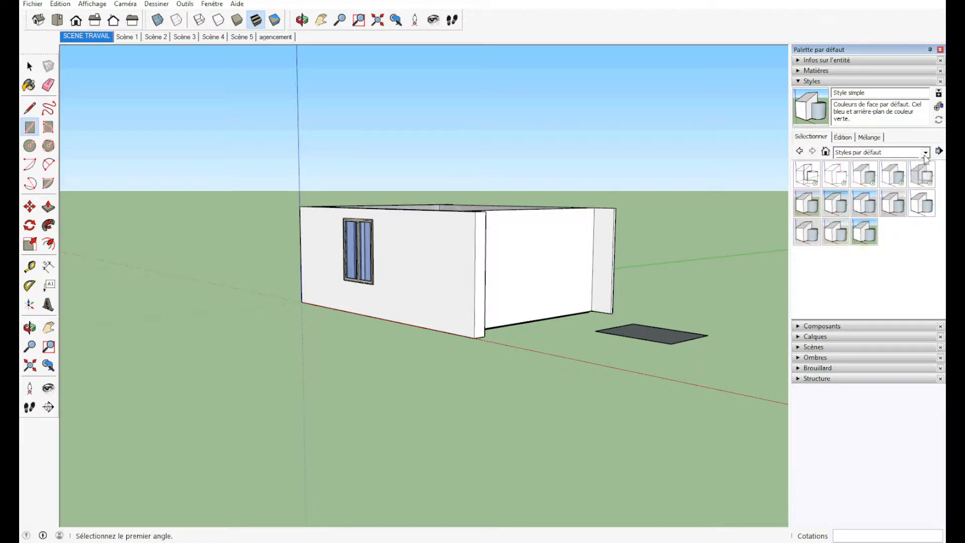
- Try the Aquarelle, Aérographe and Brindilles styles from the Arêtes de croquis collection on the model
left_click(925, 153)
left_click(860, 182)
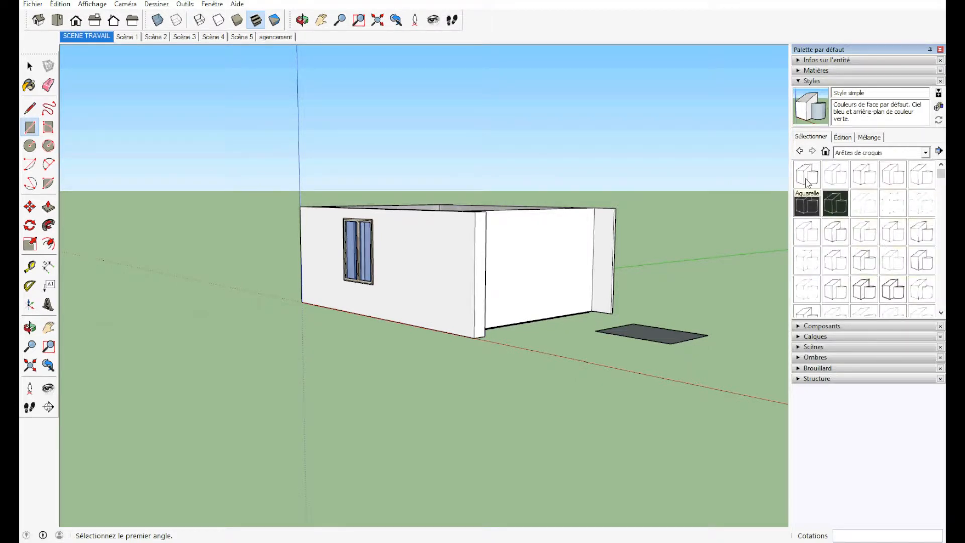
left_click(807, 183)
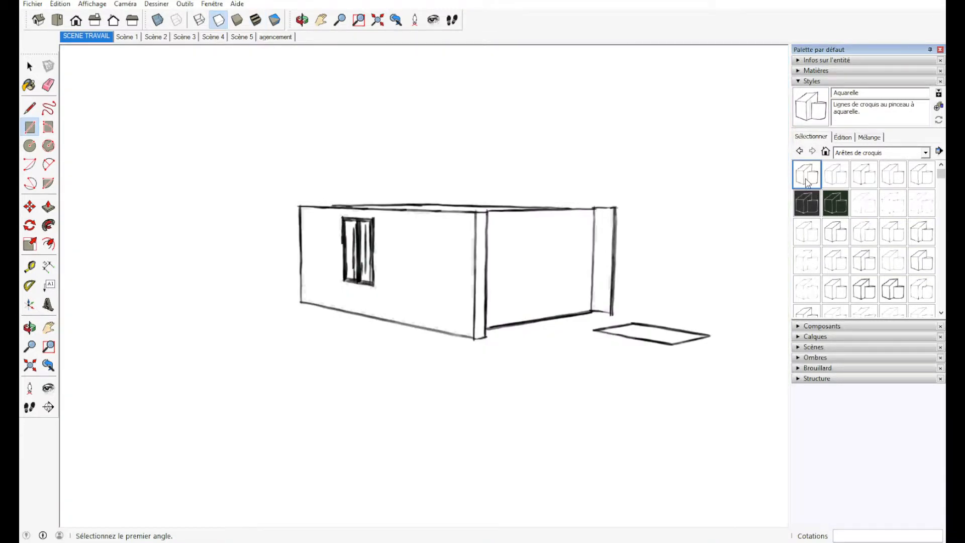
left_click(835, 181)
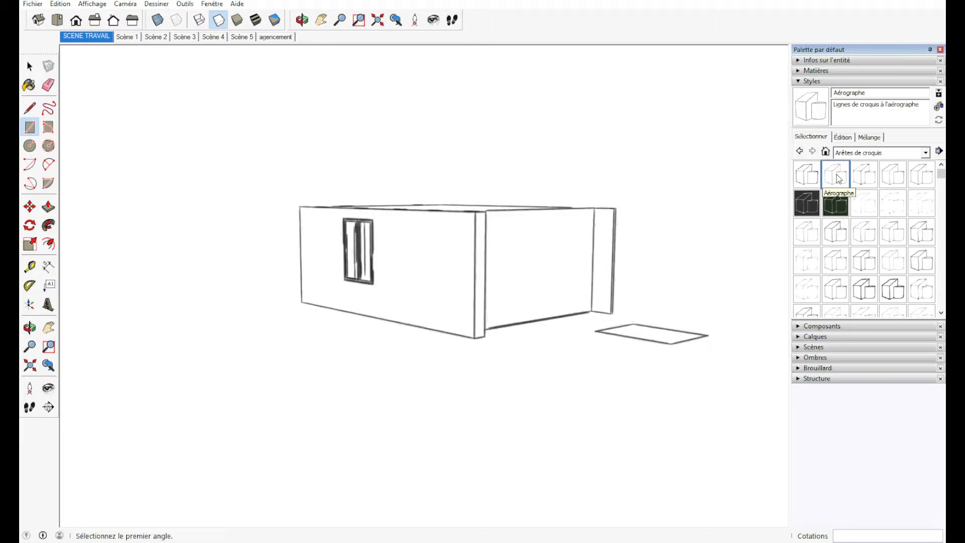
left_click(893, 182)
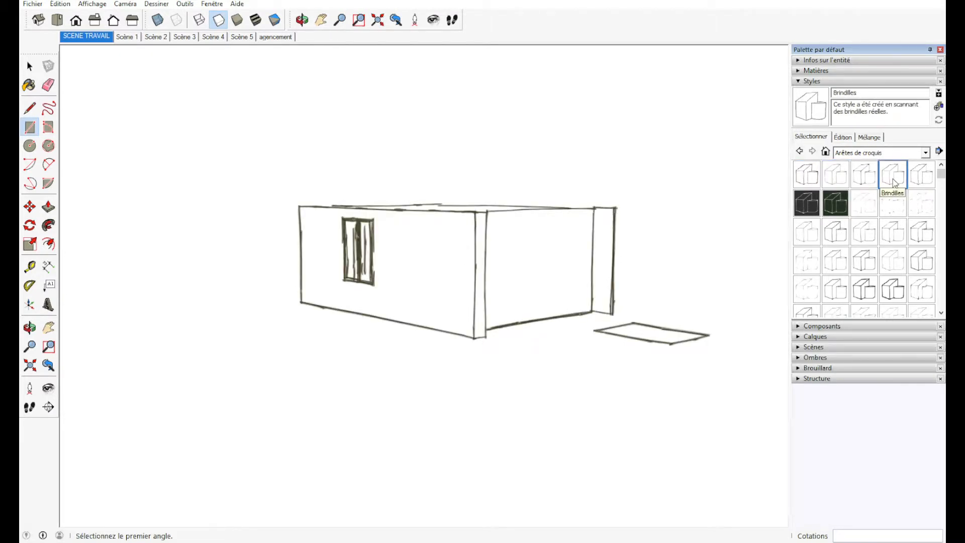
- Try the Craie sur tableau noir and Crayon courbe sketch styles on the model
left_click(806, 204)
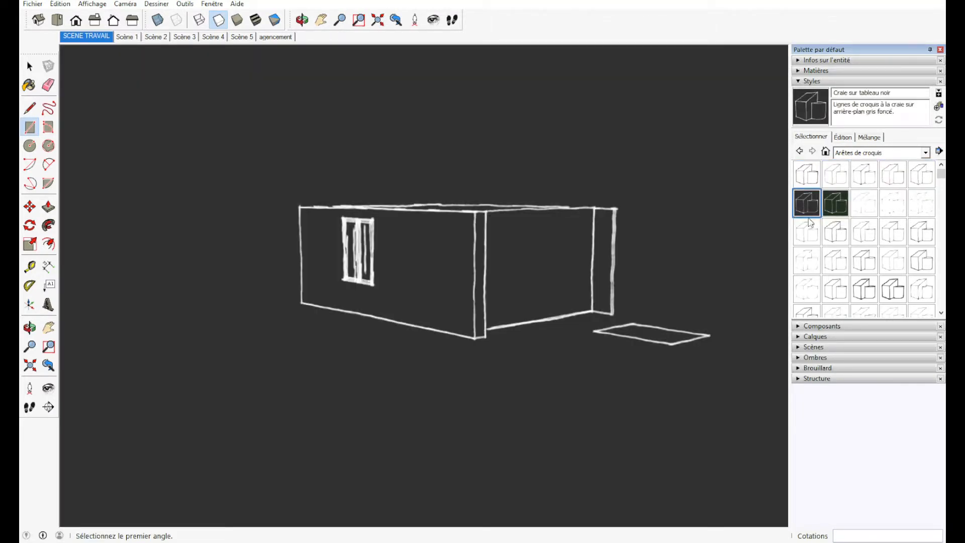
left_click(864, 202)
left_click(921, 204)
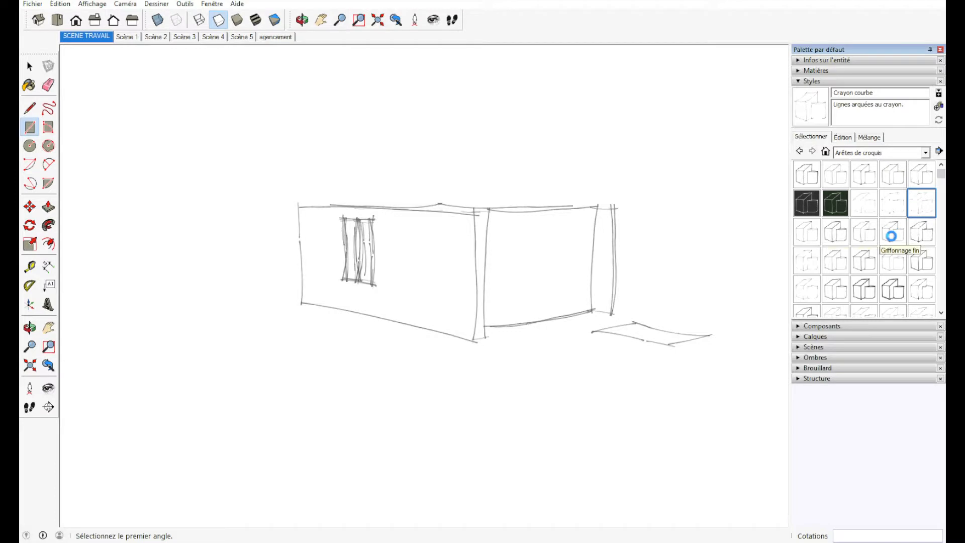
- Try the Griffonnage fin sketch style and examine the room from several sides
left_click(891, 236)
middle_click_drag(593, 248, 681, 335)
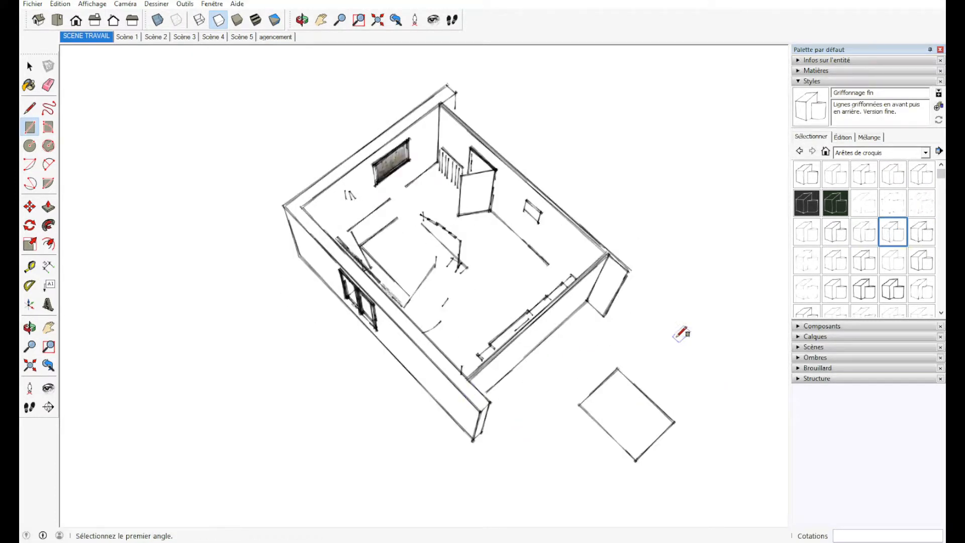
middle_click_drag(648, 371, 332, 266)
middle_click_drag(465, 253, 303, 220)
middle_click_drag(548, 221, 334, 335)
middle_click_drag(534, 322, 473, 206)
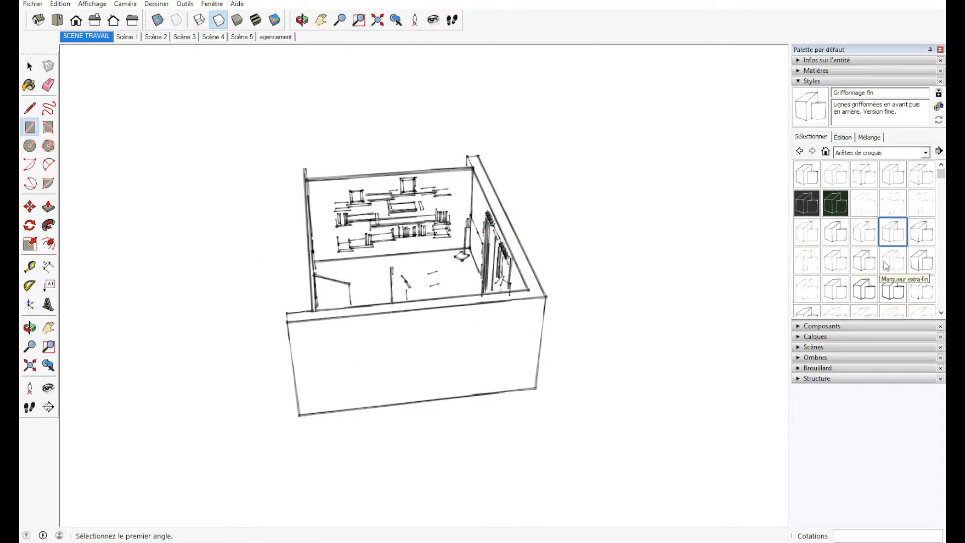
- Try further styles of the Arêtes de croquis collection, including Stylo courbe and Traits de pinceau
scroll(894, 237, "down", 3)
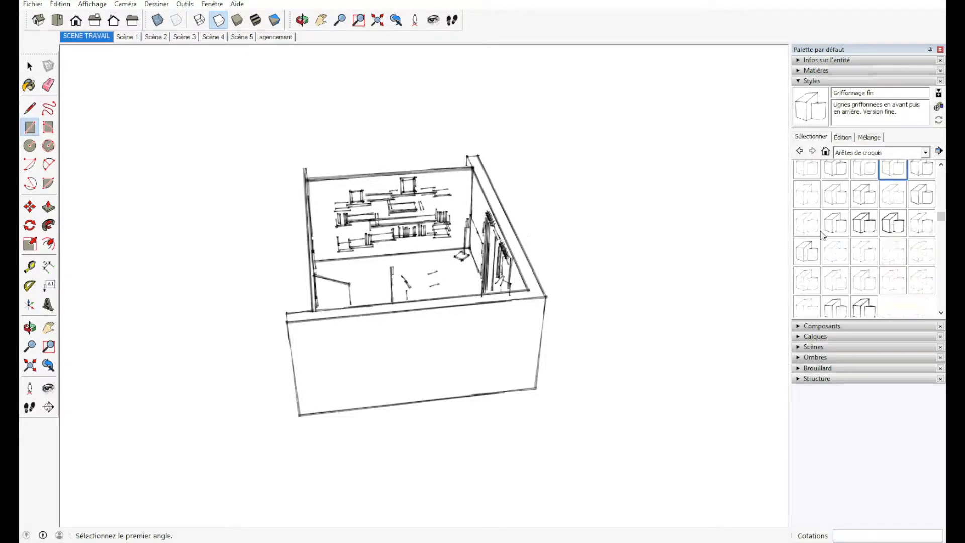
left_click(813, 256)
left_click(834, 253)
left_click(865, 255)
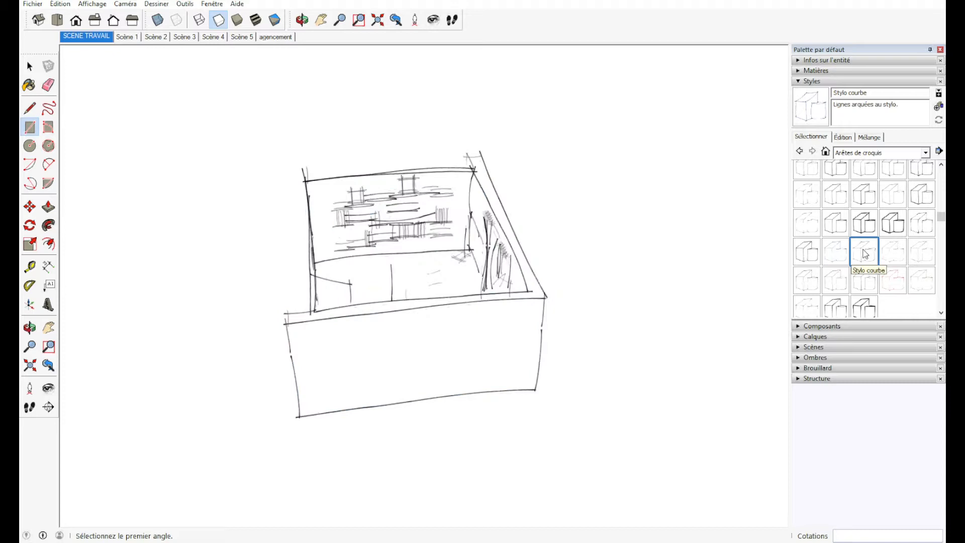
left_click(863, 281)
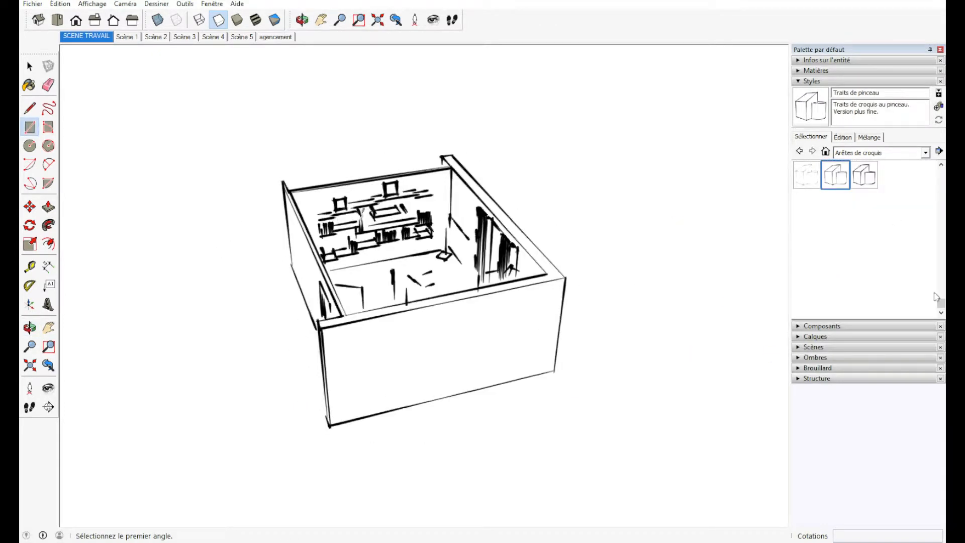
scroll(912, 161, "up", 3)
- Try the Crayon sur marron clair, Arêtes tâchées avec cadre and Croquis au crayon styles from the Gagnants du concours Style Builder collection
left_click(925, 152)
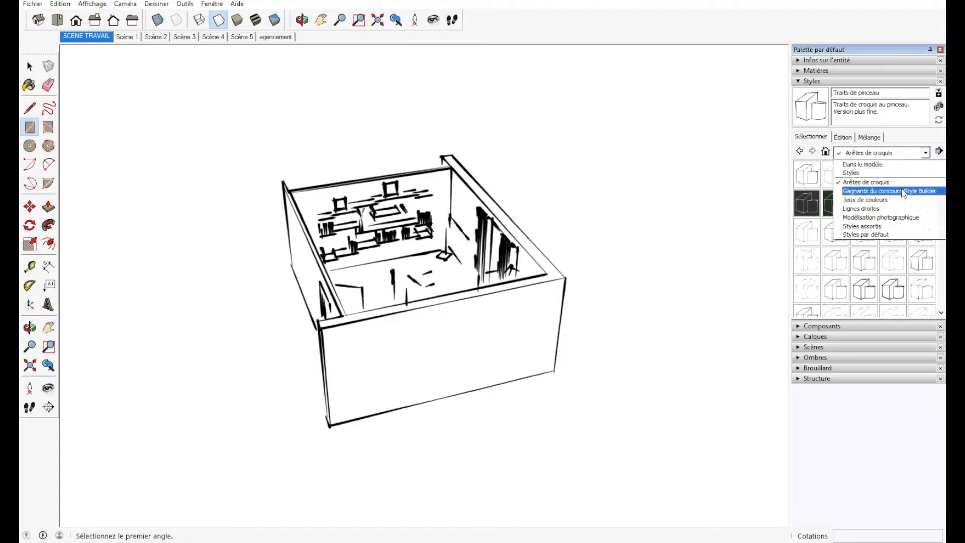
left_click(899, 187)
left_click(871, 184)
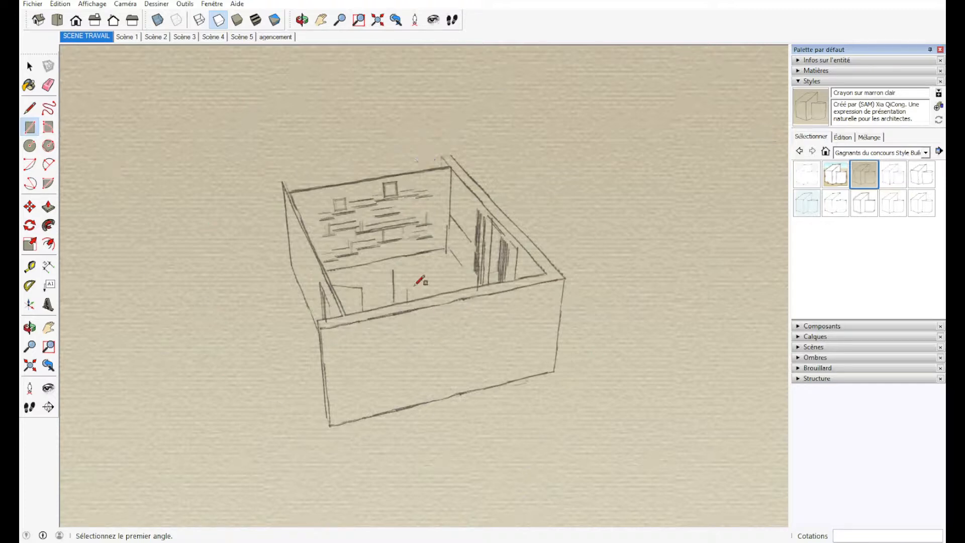
left_click(835, 174)
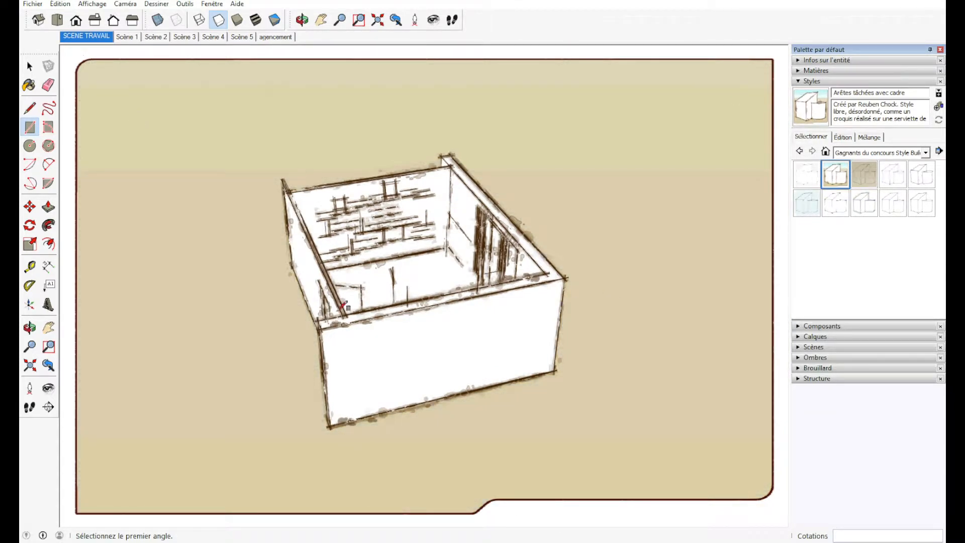
left_click(805, 210)
left_click(929, 175)
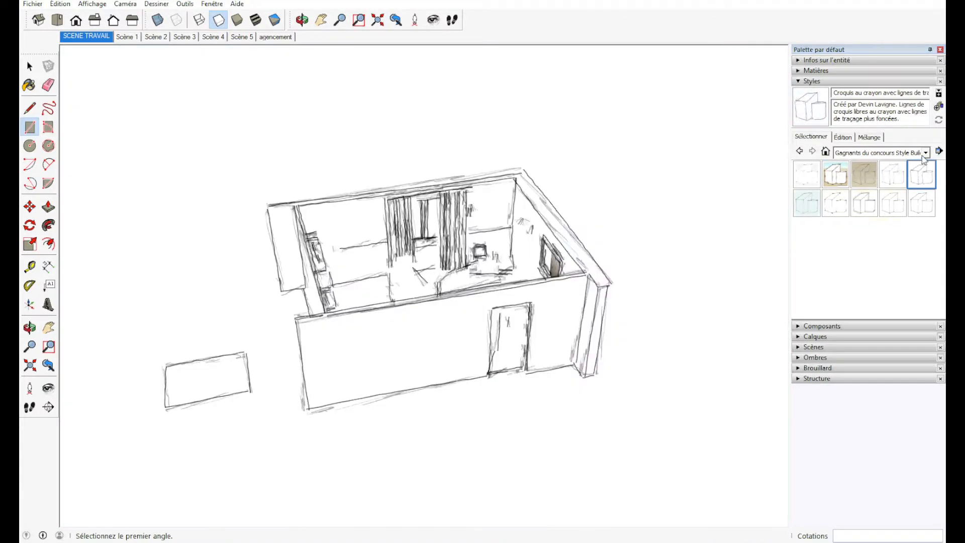
- Apply the Bleus style from the Jeux de couleurs collection to the model
left_click(926, 153)
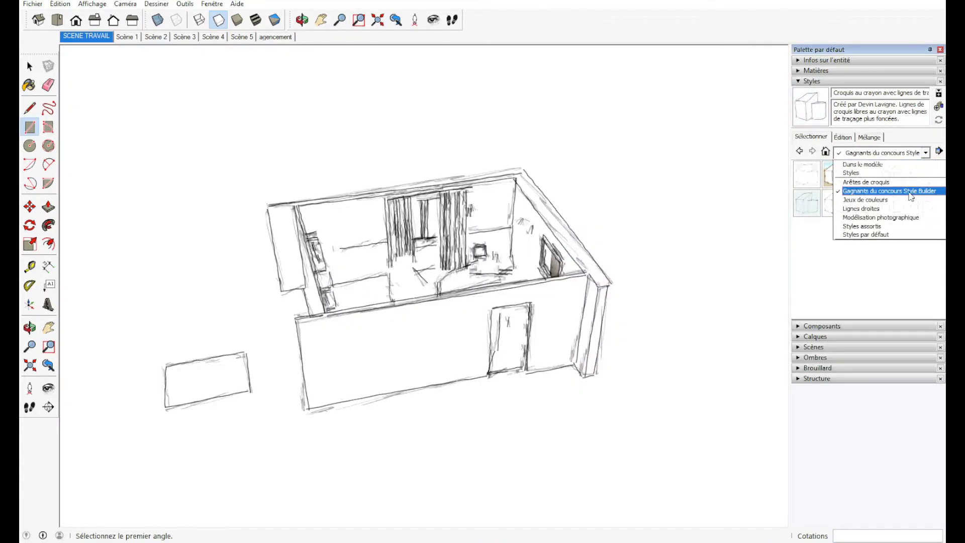
left_click(896, 200)
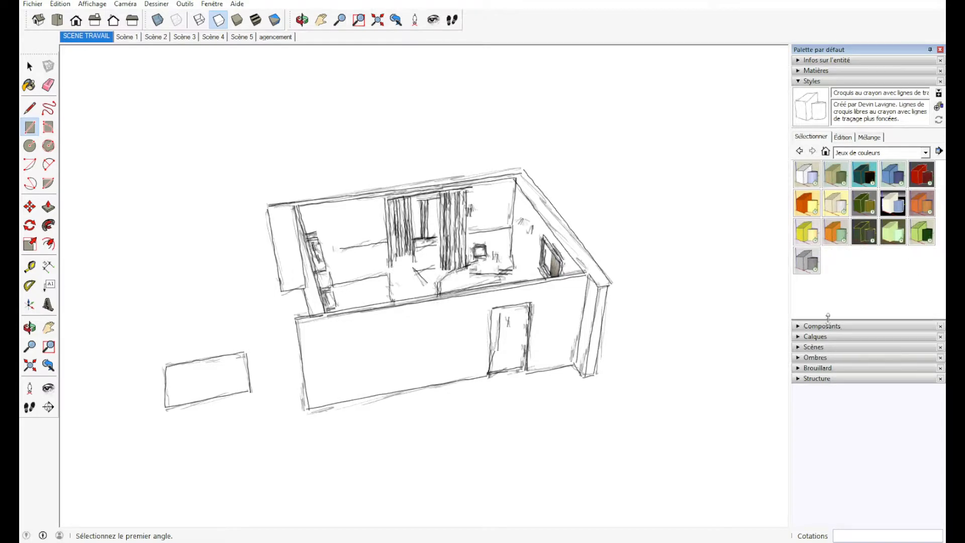
left_click(891, 176)
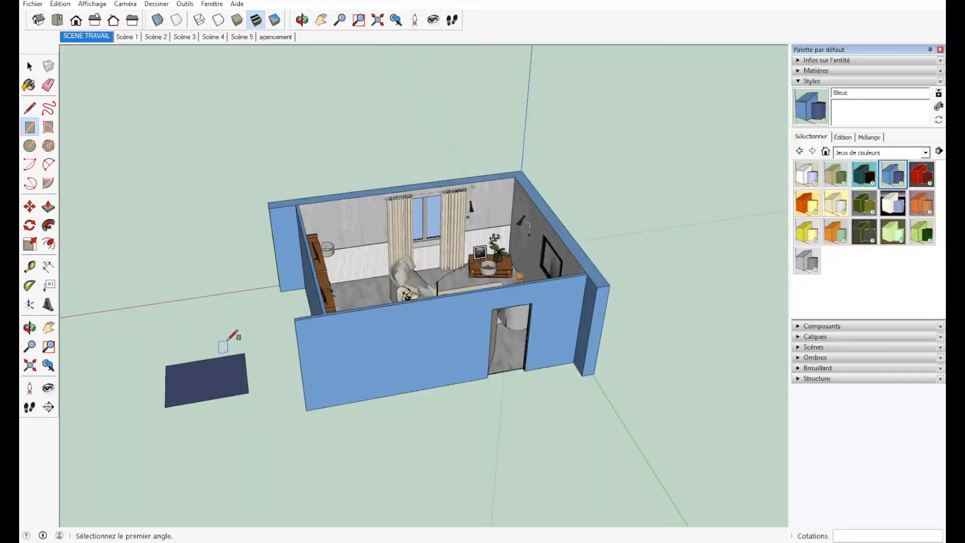
- Examine the furnished room in the Bleus style from several sides, including the outer walls and the interior
mouse_move(231, 338)
middle_mouse_down()
mouse_move(447, 377)
mouse_move(243, 357)
mouse_move(351, 394)
mouse_move(578, 392)
mouse_move(566, 401)
mouse_move(538, 366)
mouse_move(436, 355)
mouse_move(463, 348)
middle_mouse_up()
key("r")
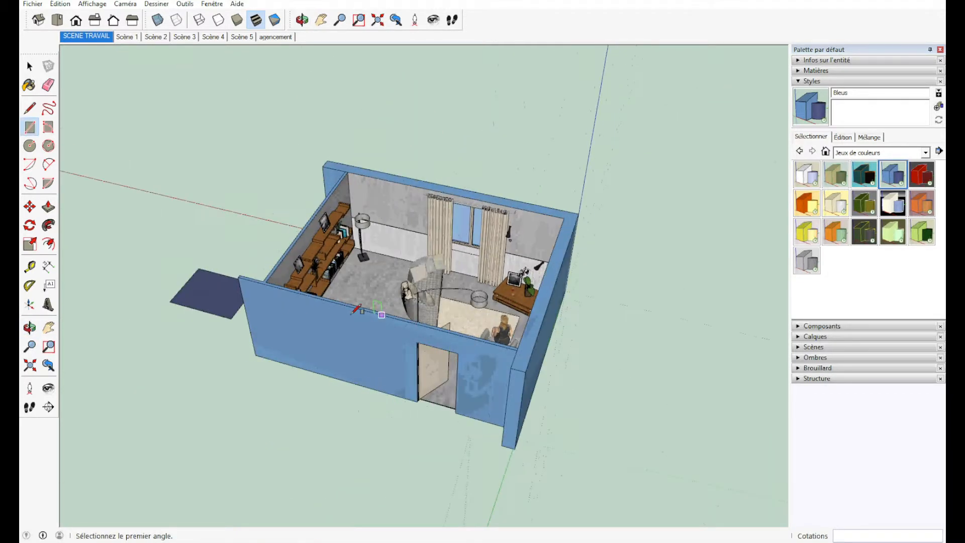
middle_click_drag(563, 410, 388, 254)
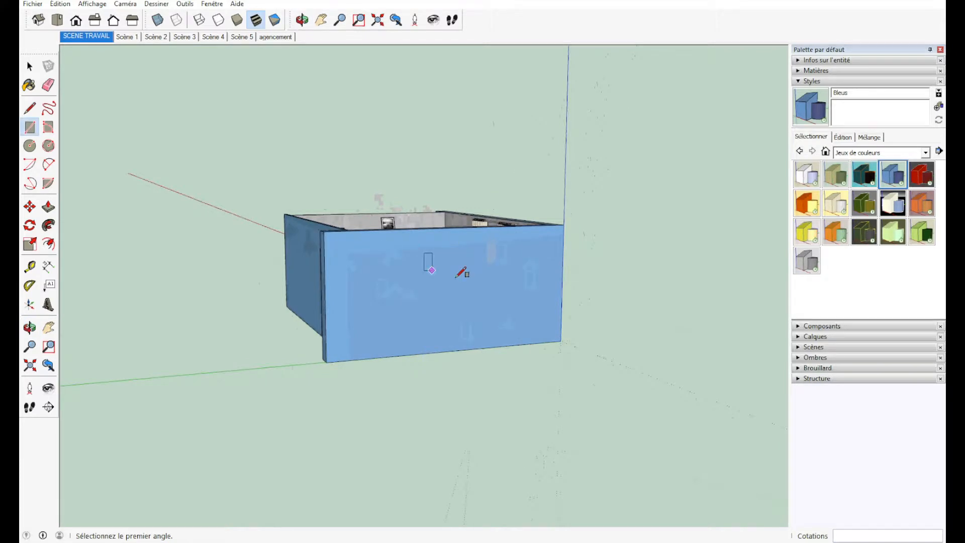
middle_click_drag(322, 312, 474, 187)
middle_click_drag(251, 98, 302, 225)
scroll(301, 225, "up", 6)
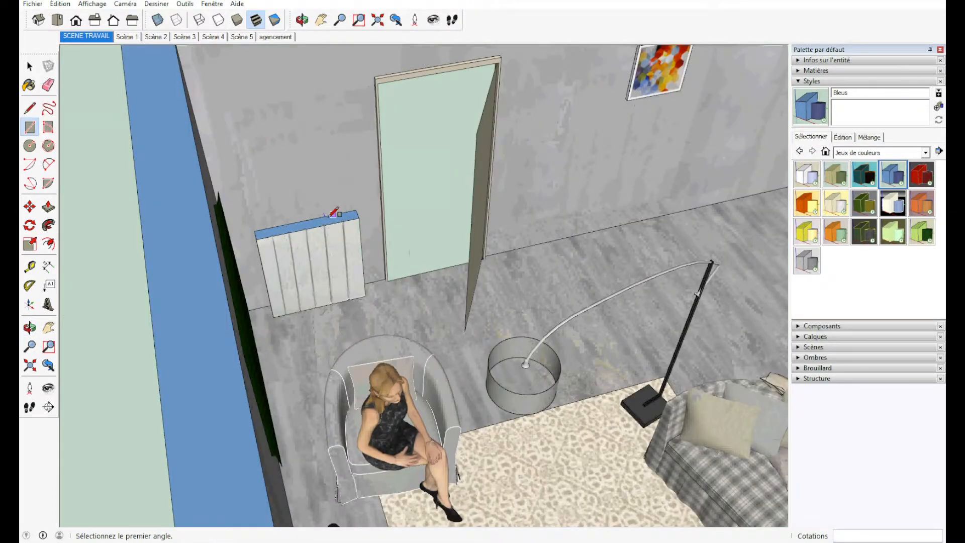
middle_click_drag(141, 394, 136, 324)
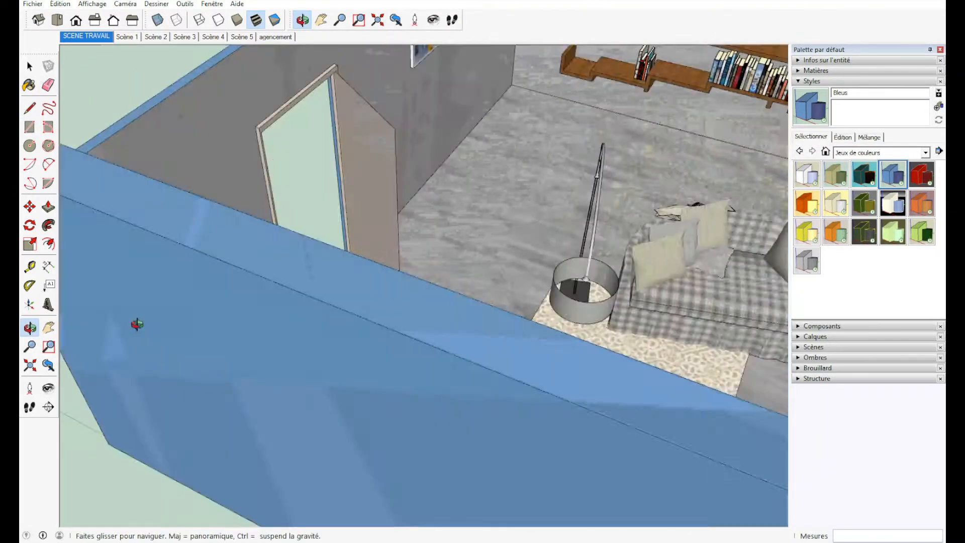
scroll(531, 328, "down", 8)
middle_click_drag(522, 370, 335, 460)
- Try the Brique rouge, Color Blind Style, Bruns and Verts styles of the Jeux de couleurs collection on the room
left_click(927, 182)
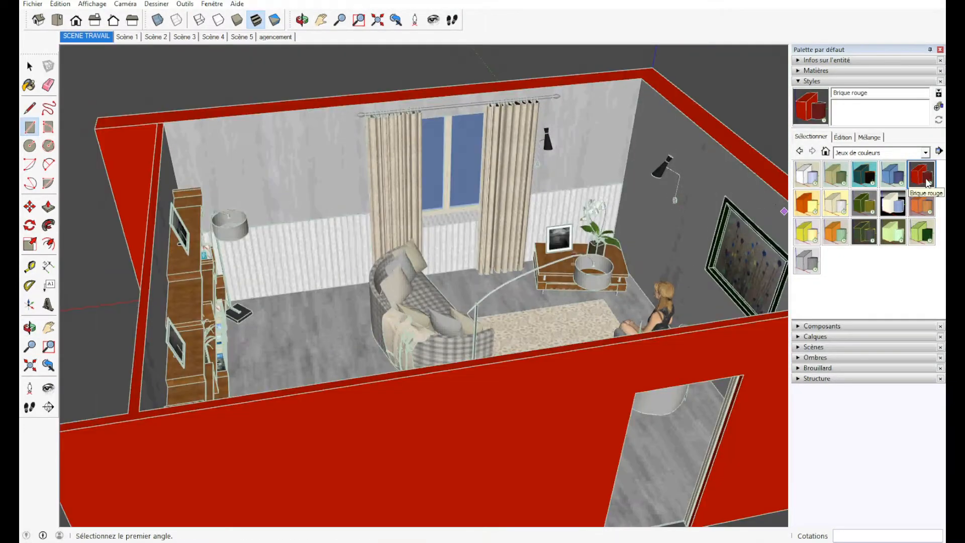
left_click(898, 205)
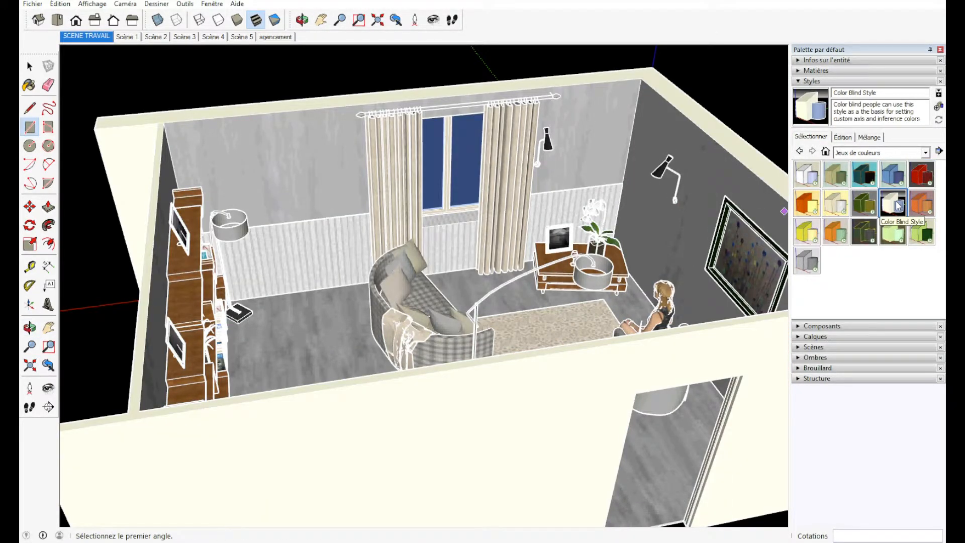
middle_click_drag(452, 301, 238, 312)
left_click(840, 206)
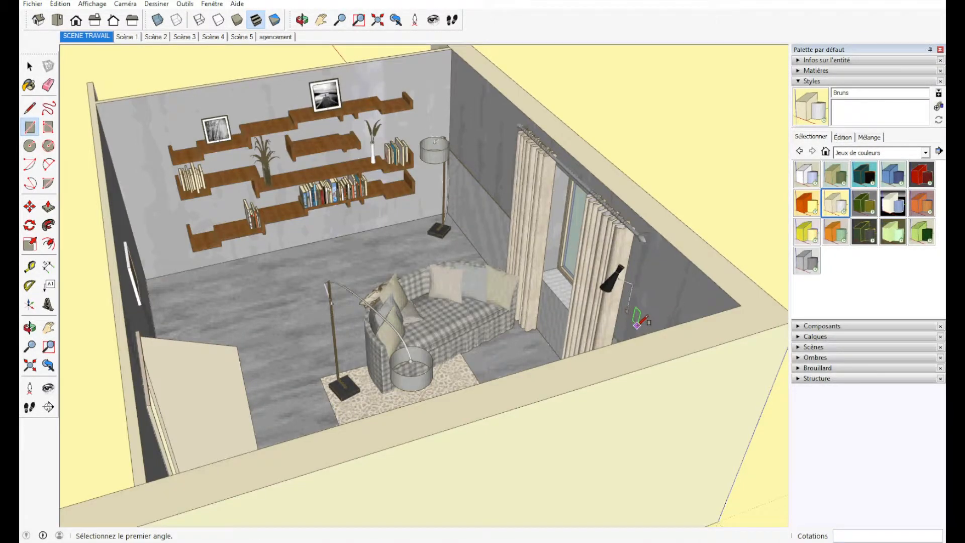
scroll(633, 314, "down", 3)
middle_click_drag(628, 312, 470, 352)
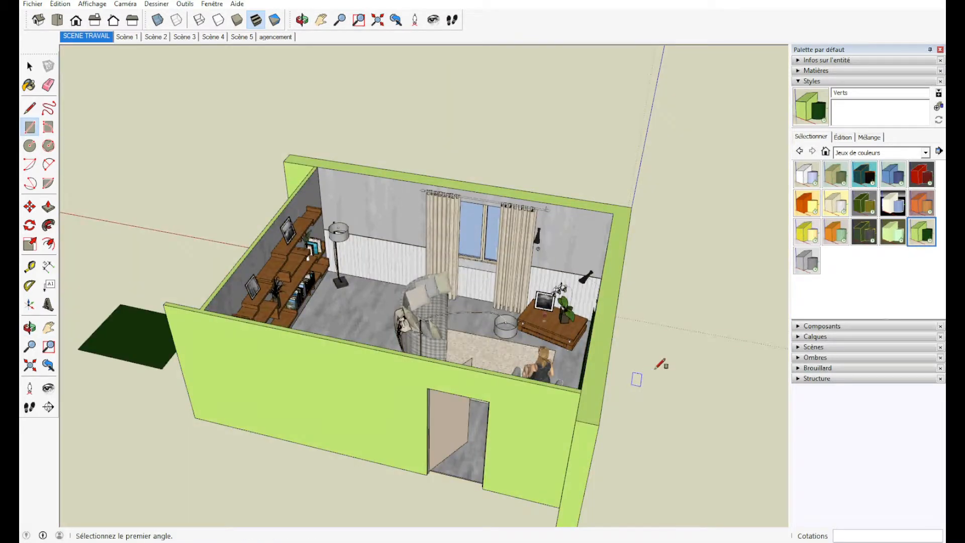
- Try the Échelle de gris style and view the room from different angles
left_click(813, 268)
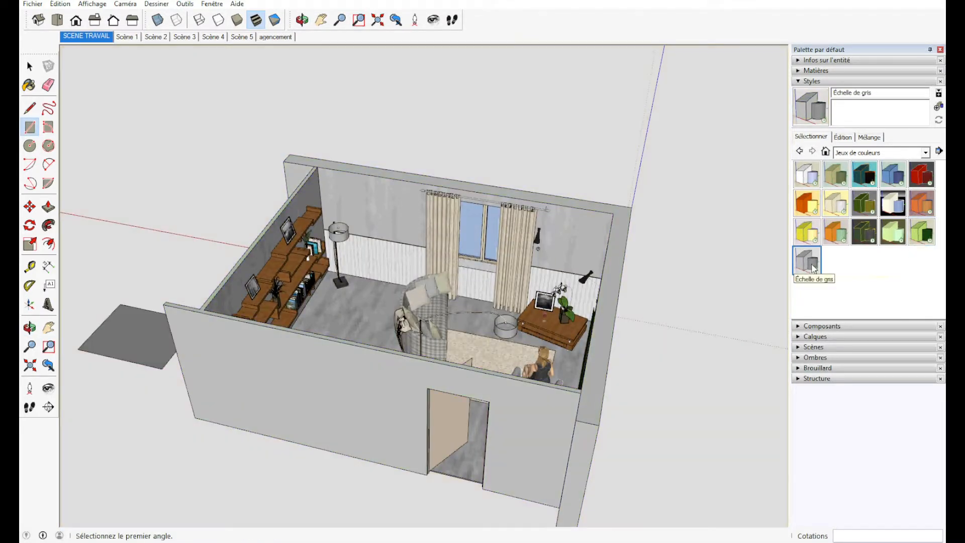
middle_click_drag(412, 281, 520, 106)
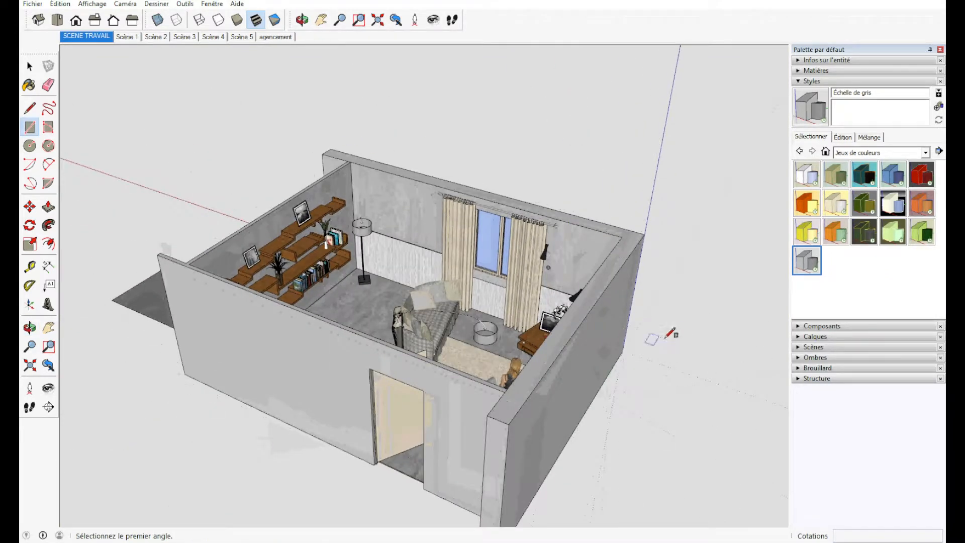
middle_click_drag(684, 332, 332, 259)
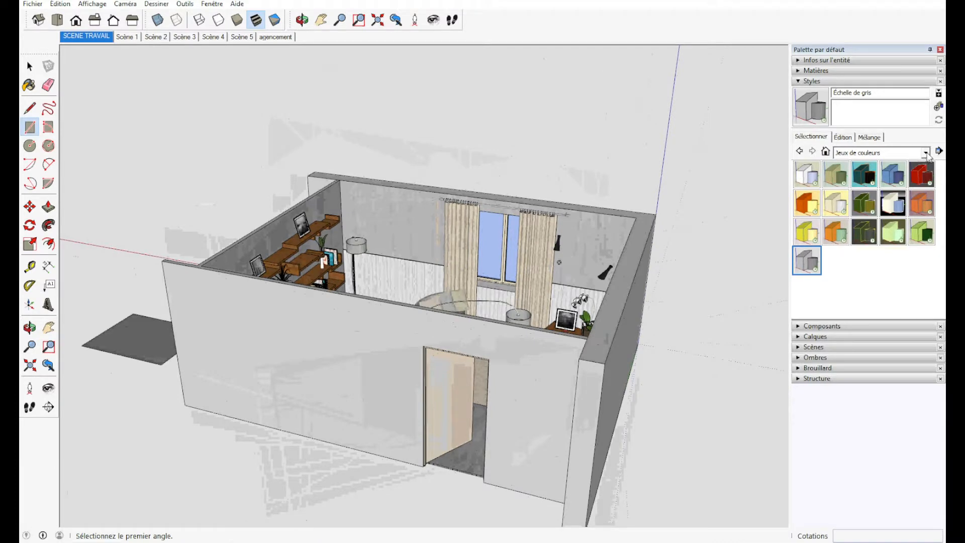
- Try the 1 pixel and 10 pixel line styles from the Lignes droites collection
left_click(925, 154)
left_click(916, 216)
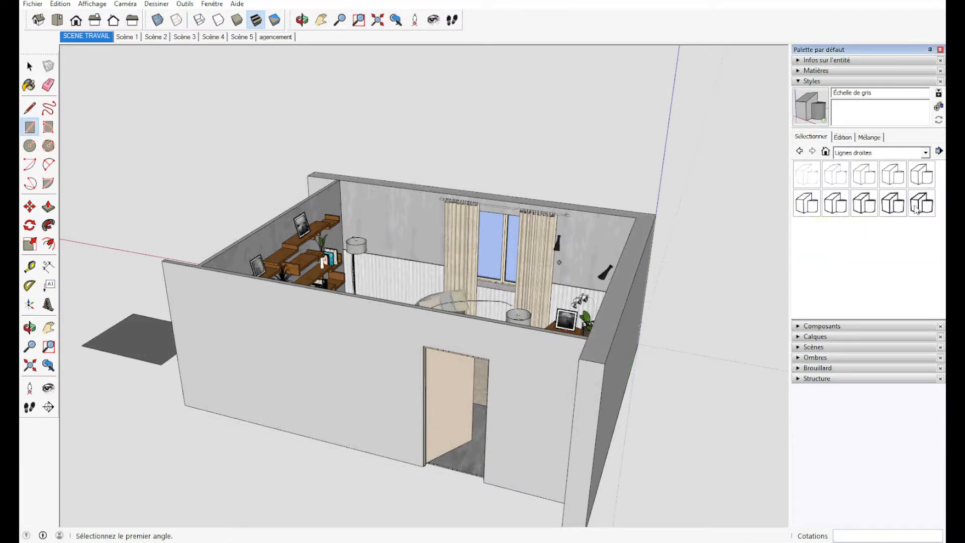
left_click(809, 182)
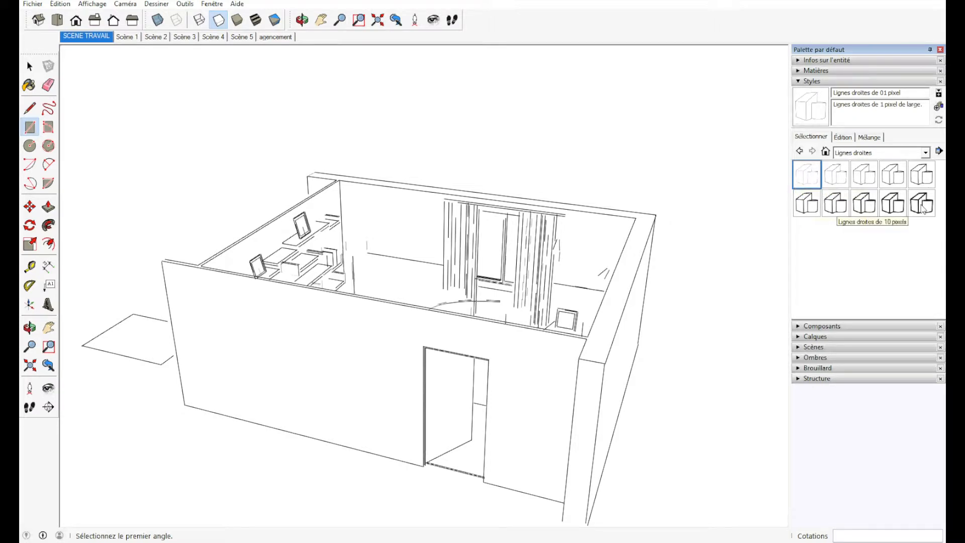
left_click(923, 207)
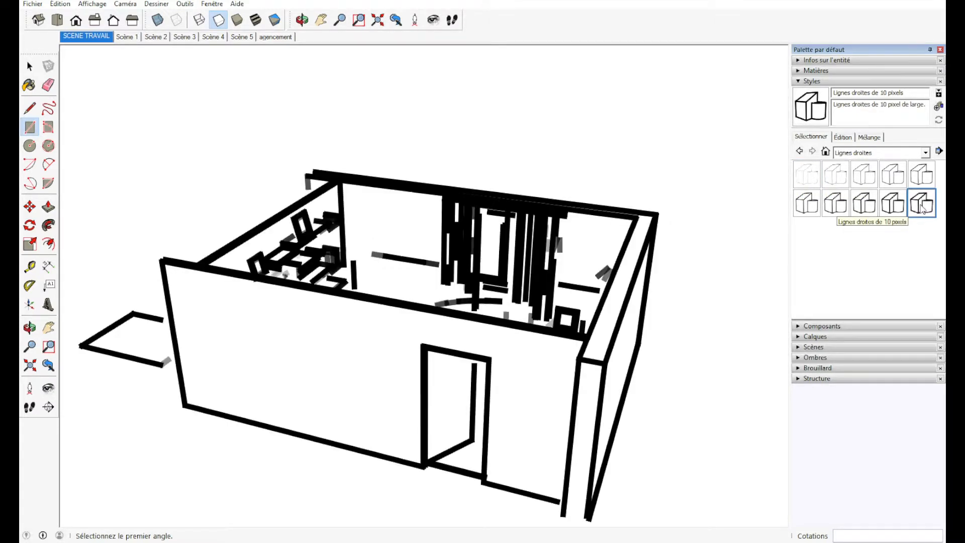
- Try the Aggloméré avec marqueur fin style from the Styles assortis collection and view the room from above
left_click(924, 152)
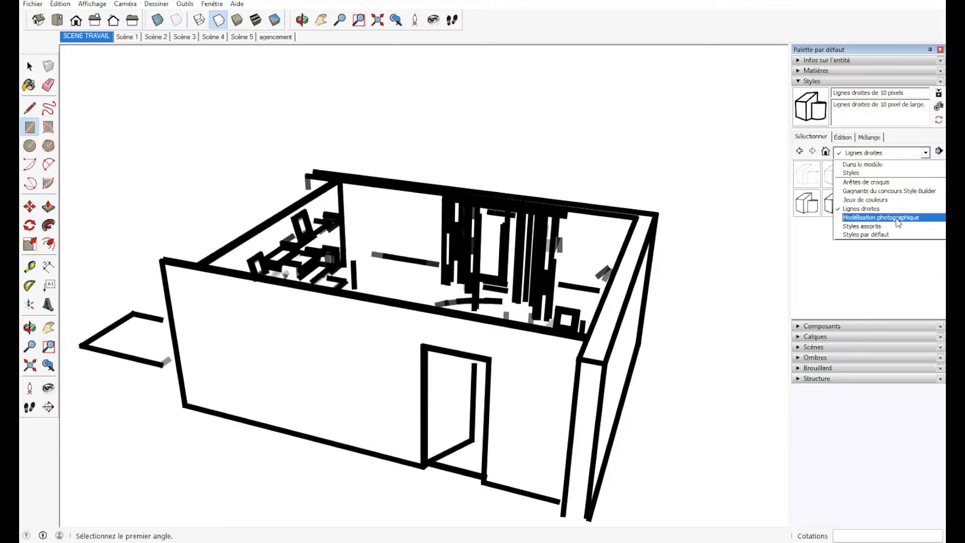
left_click(898, 226)
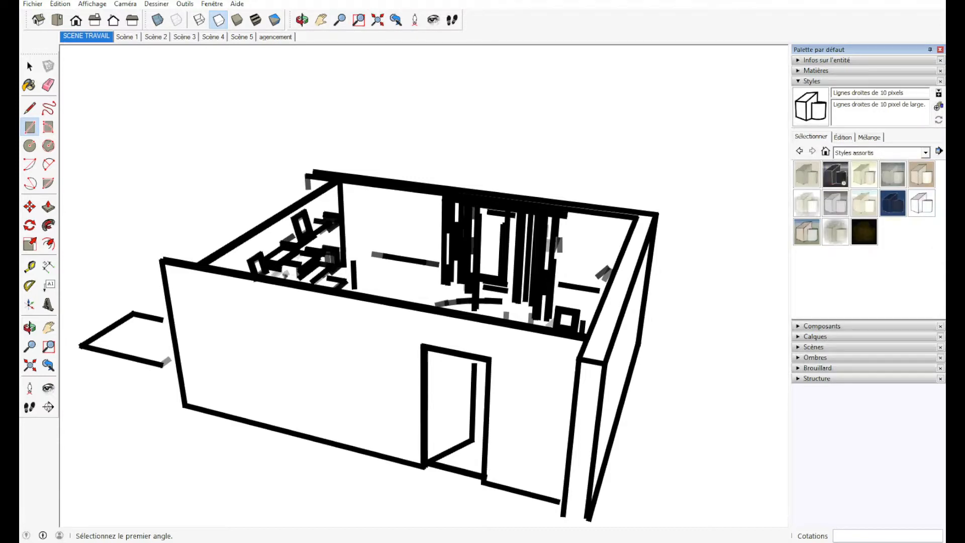
left_click(800, 172)
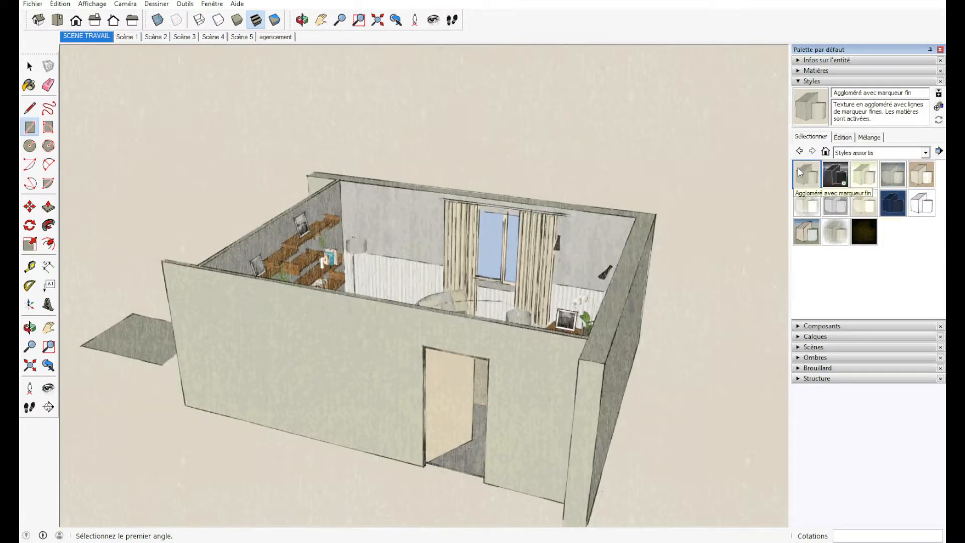
middle_click_drag(684, 271, 564, 216)
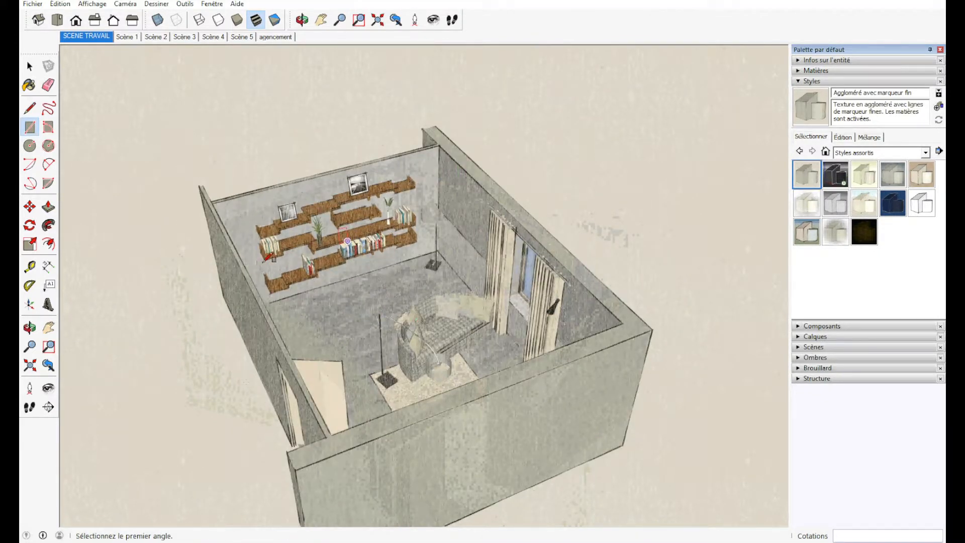
- Try the Crayon sur papier calque style and inspect the room from outside and close up on the seating area
left_click(864, 174)
middle_click_drag(513, 459, 650, 398)
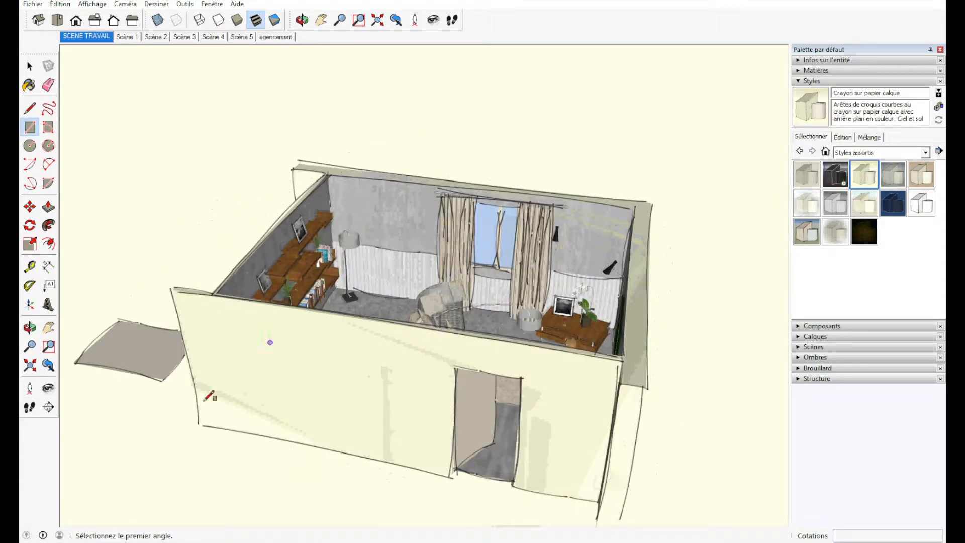
middle_click_drag(561, 289, 429, 189)
scroll(419, 193, "up", 1)
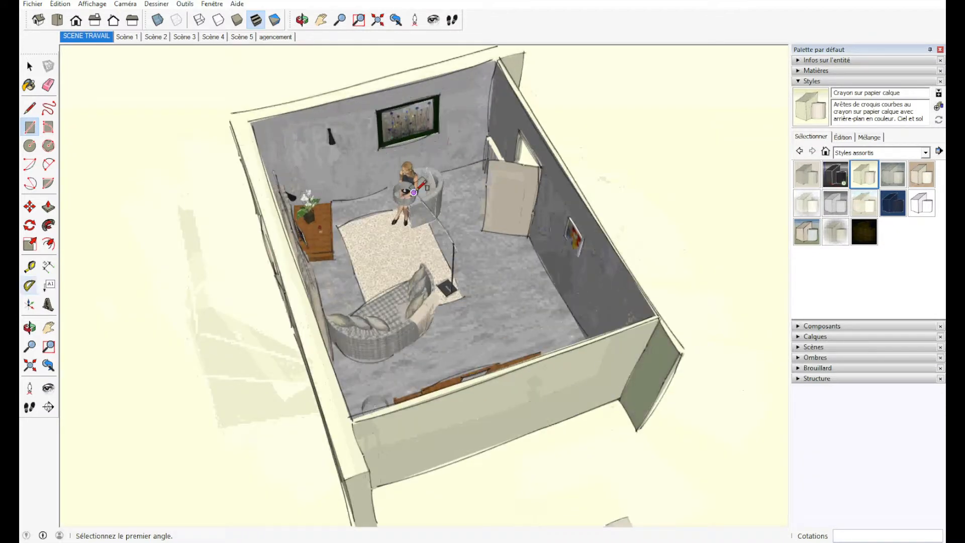
scroll(420, 192, "up", 8)
middle_click_drag(545, 334, 382, 212)
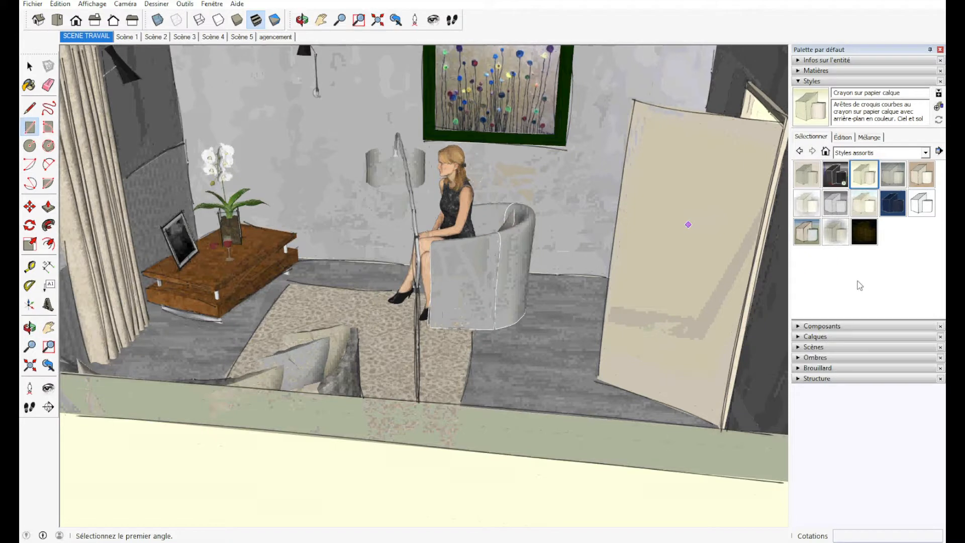
- Try the Griffonnage sur panneau dur, Papier aquarelle avec crayon and Tableau blanc avec marqueur styles on the room
left_click(920, 176)
scroll(671, 334, "down", 10)
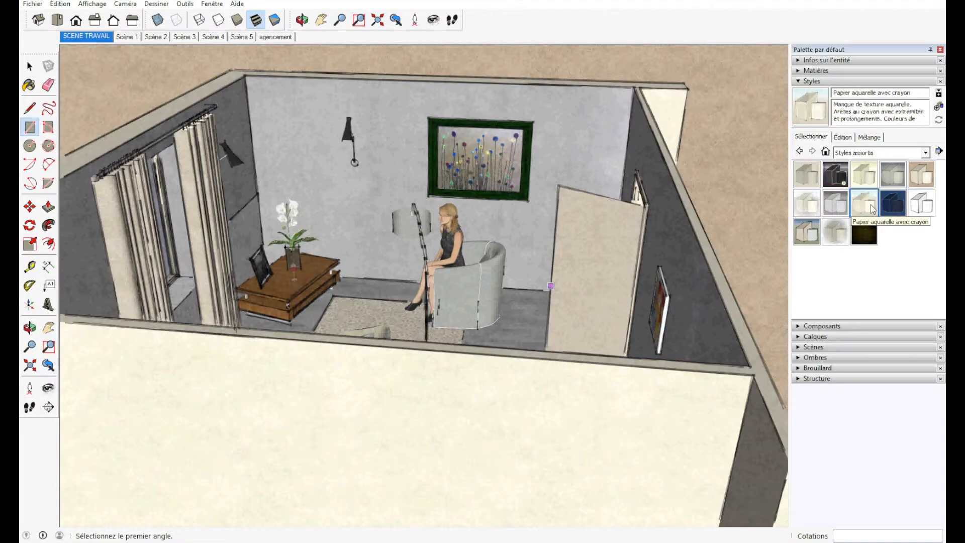
left_click(863, 204)
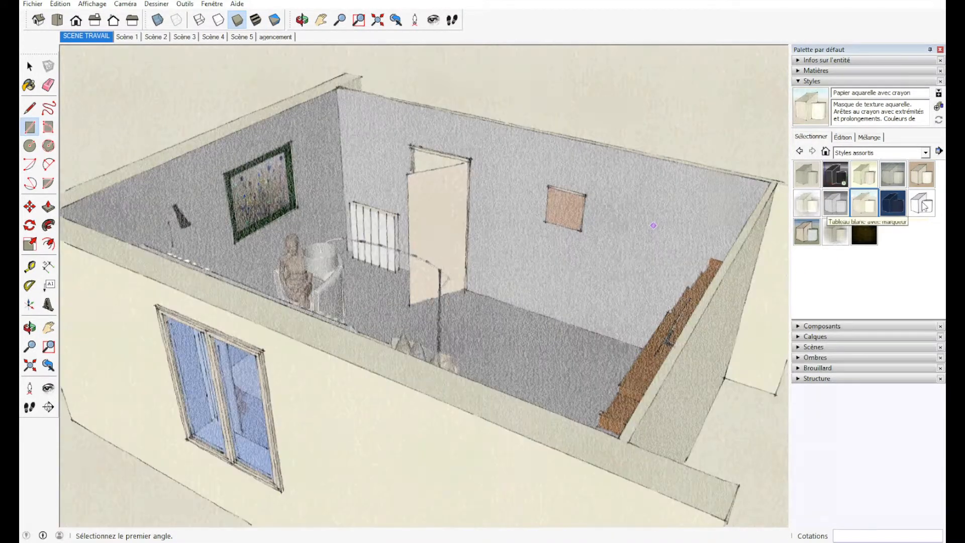
left_click(921, 203)
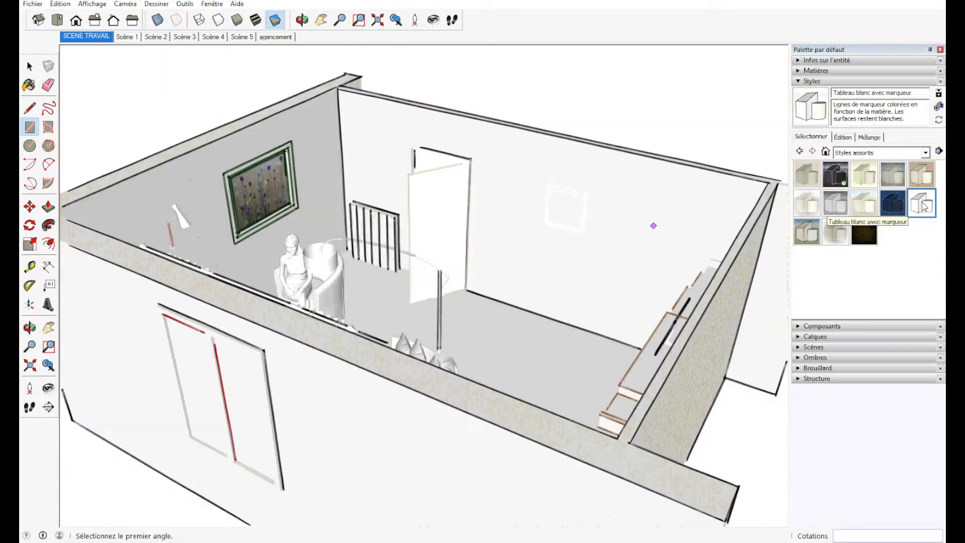
middle_click_drag(592, 365, 493, 376)
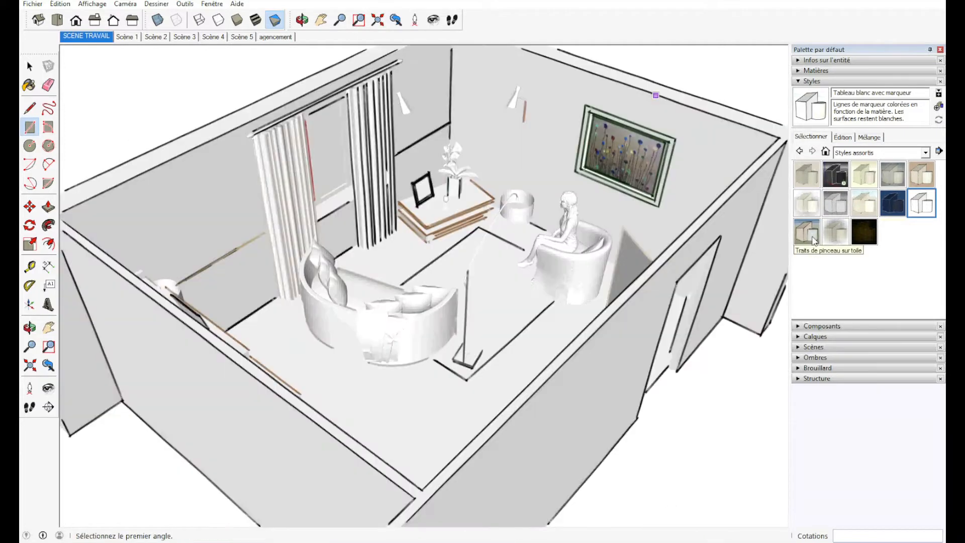
- Try the Traits de pinceau sur toile and Vignette PSO styles and inspect the curtains and furniture up close
left_click(814, 239)
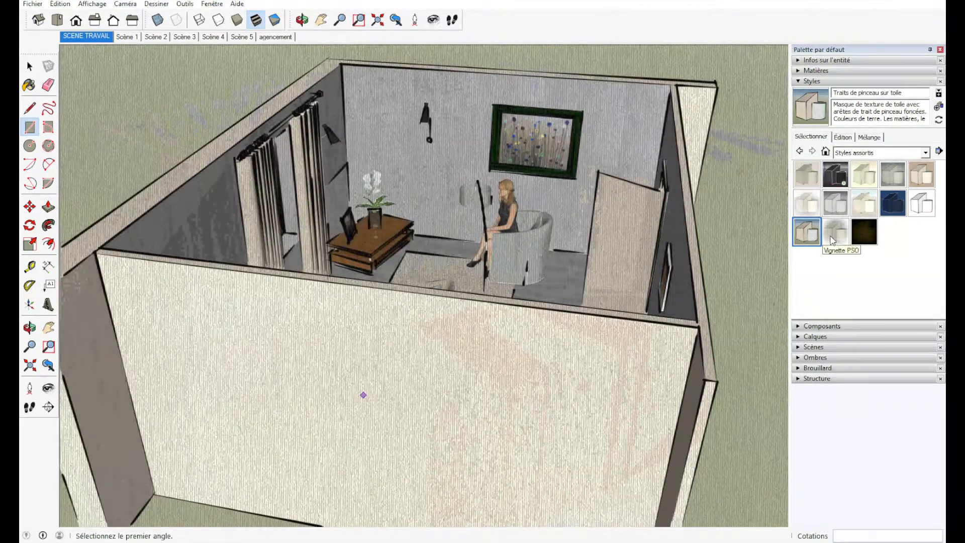
left_click(833, 240)
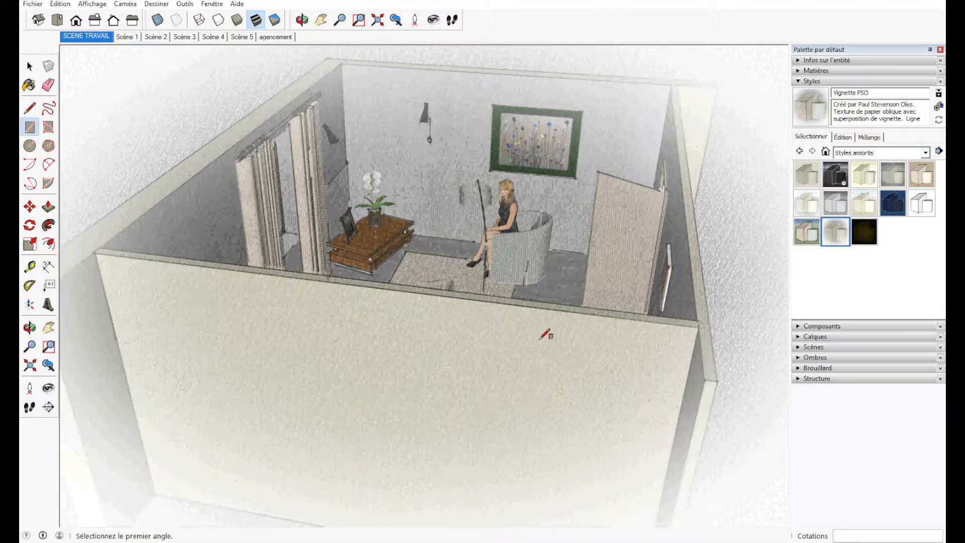
scroll(552, 335, "down", 5)
scroll(629, 369, "down", 1)
middle_click_drag(588, 384, 364, 387)
scroll(355, 289, "up", 6)
scroll(355, 287, "up", 4)
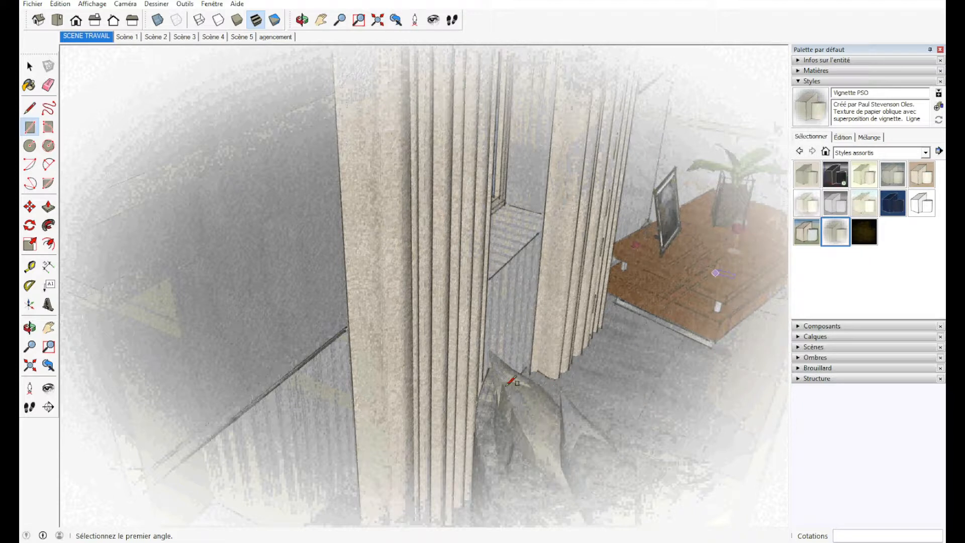
scroll(518, 397, "down", 5)
- Browse the styles already used in the model and apply Style simple to the room
left_click(827, 152)
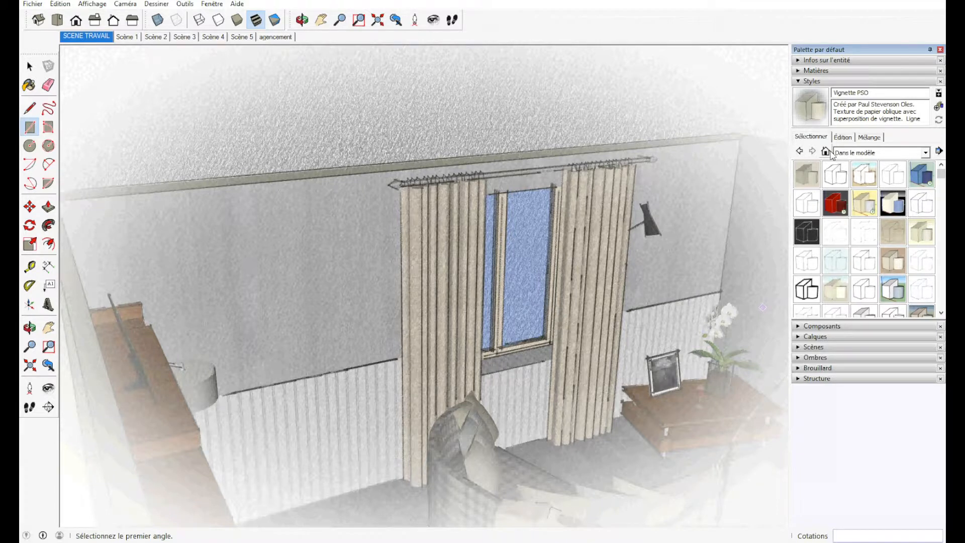
scroll(896, 276, "down", 5)
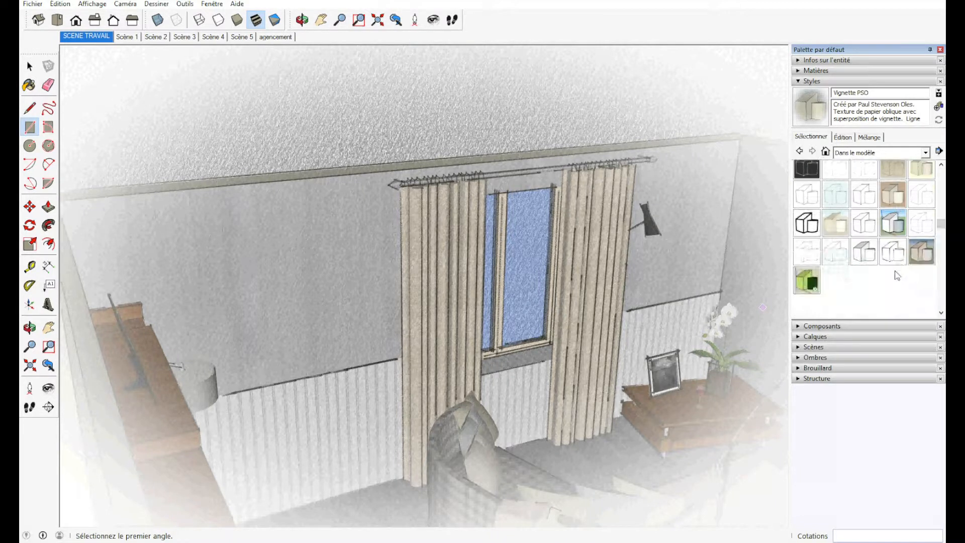
scroll(892, 270, "up", 5)
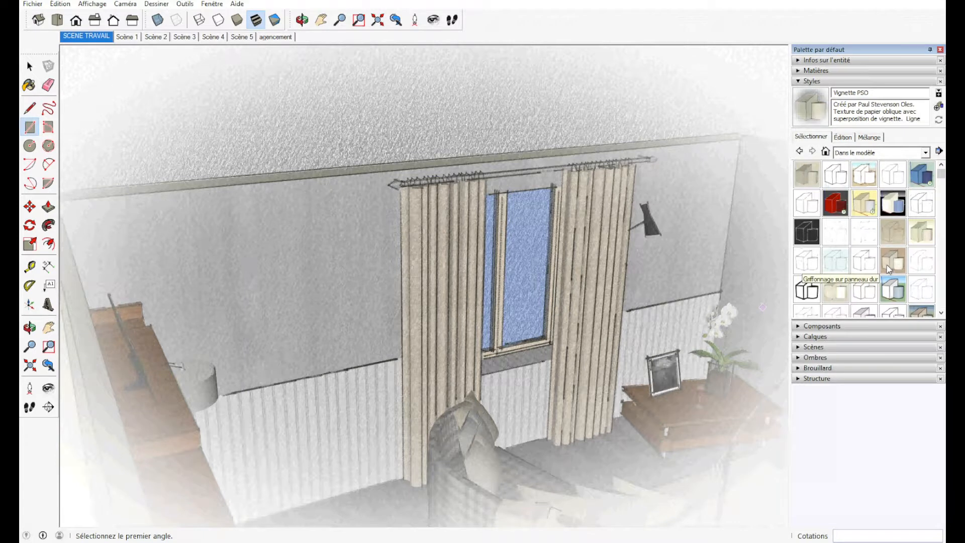
left_click(889, 296)
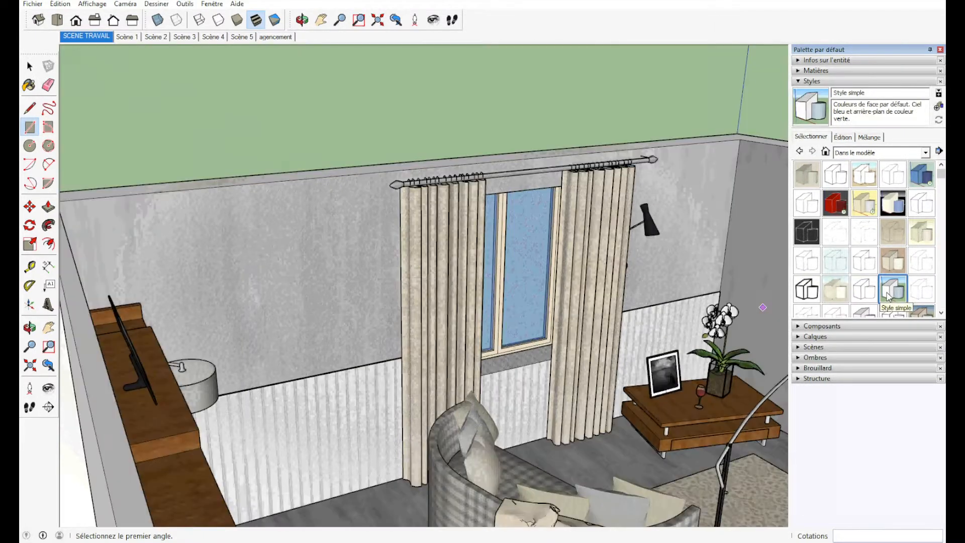
- Show the whole room from outside and switch to the Scène 1 view
key("shift+z")
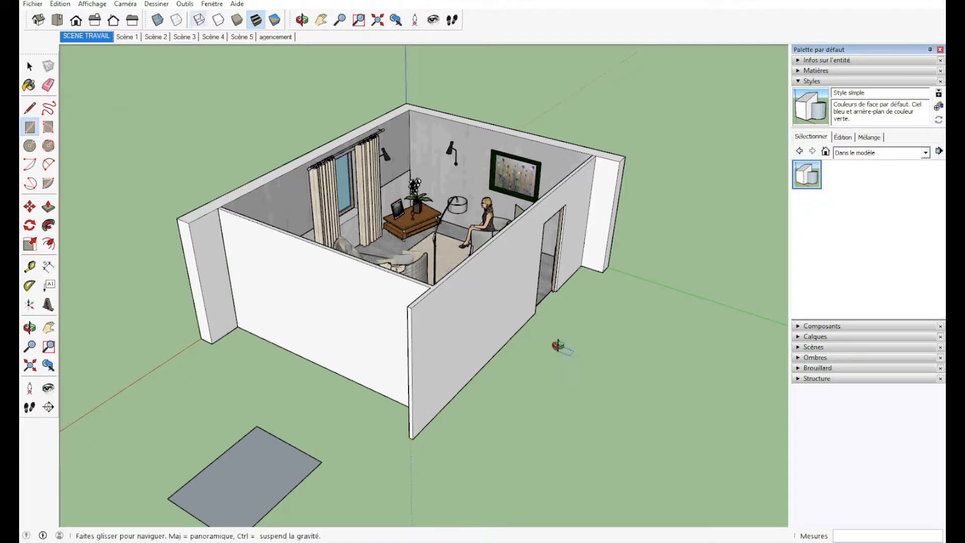
middle_click_drag(565, 345, 334, 337)
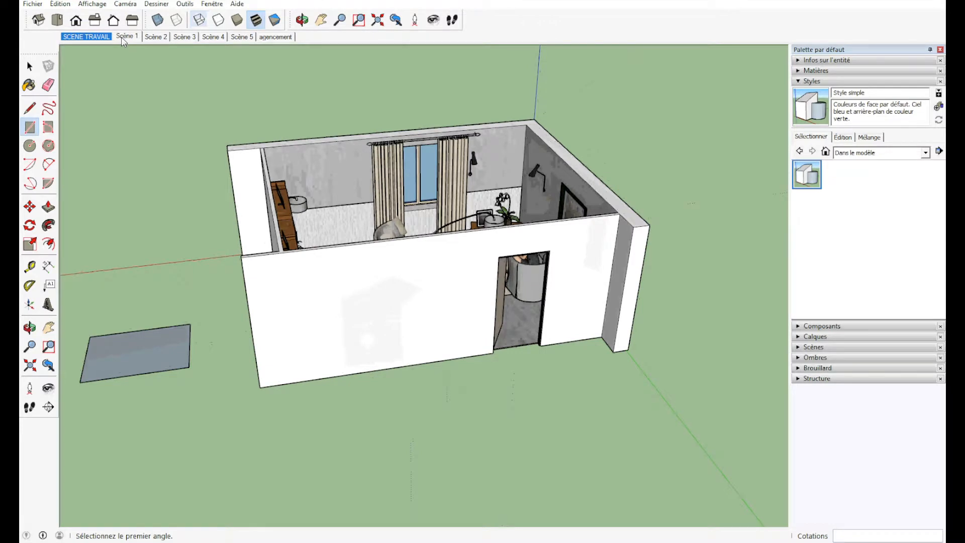
left_click(84, 39)
key("Page_Down")
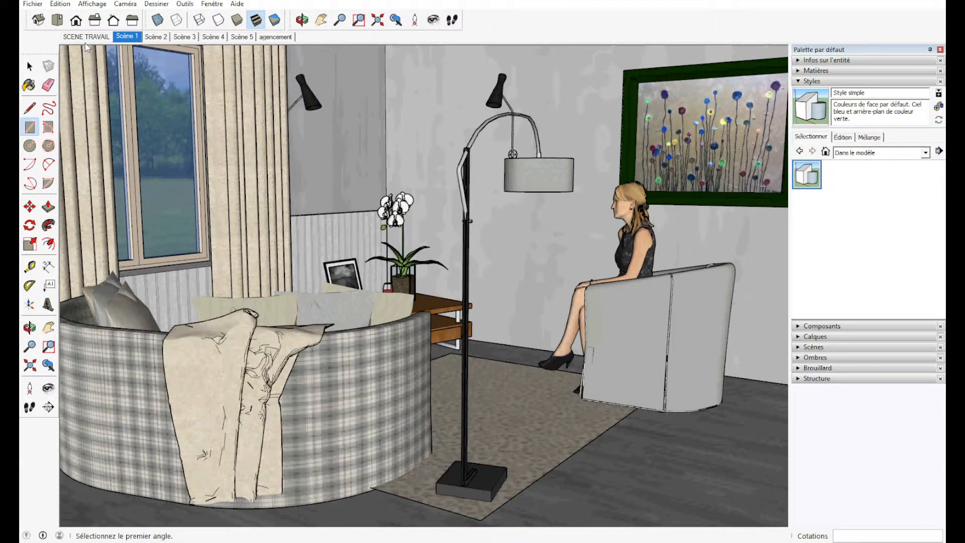
- Browse the default styles and the Styles assortis collection, and apply the Vignette PSO style to the Scène 1 view
key("space")
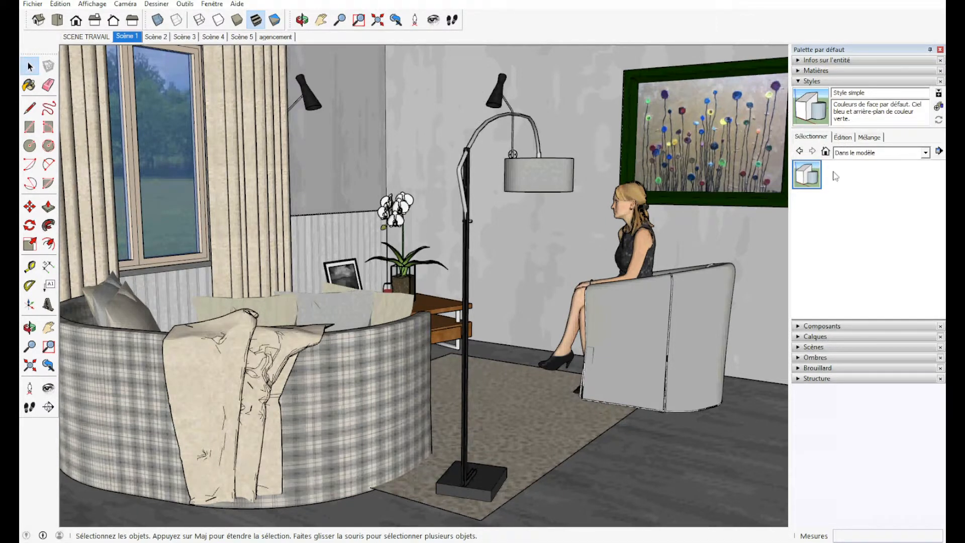
left_click(925, 152)
left_click(868, 238)
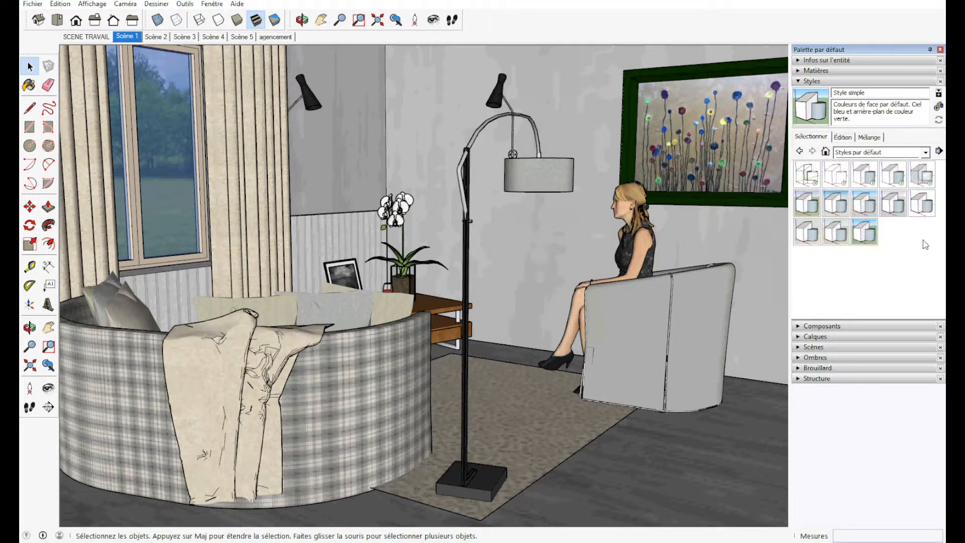
left_click(923, 153)
left_click(887, 228)
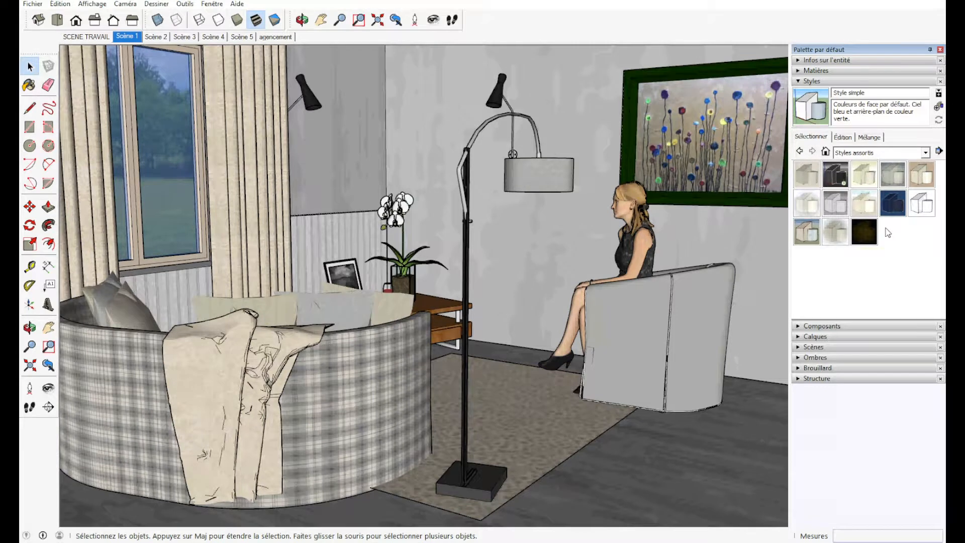
left_click(838, 239)
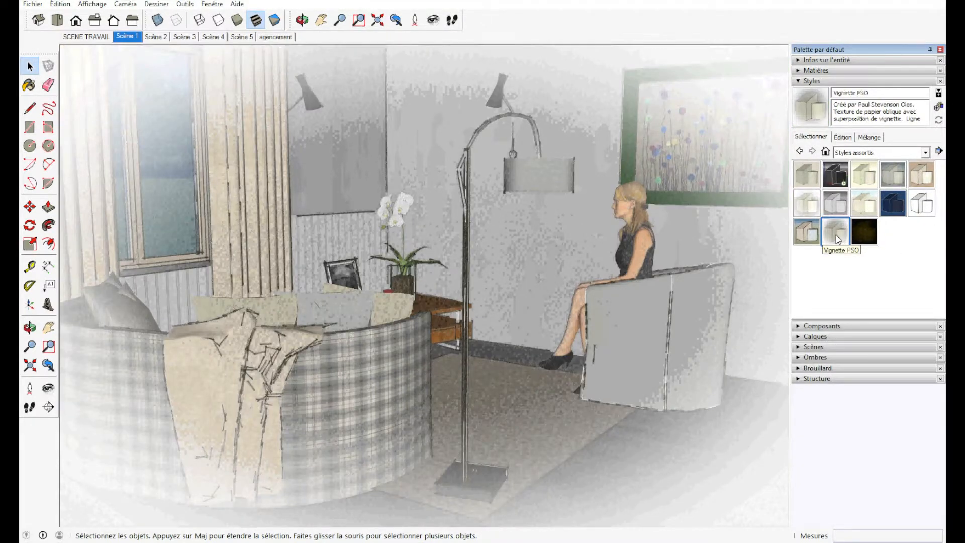
left_click(836, 241)
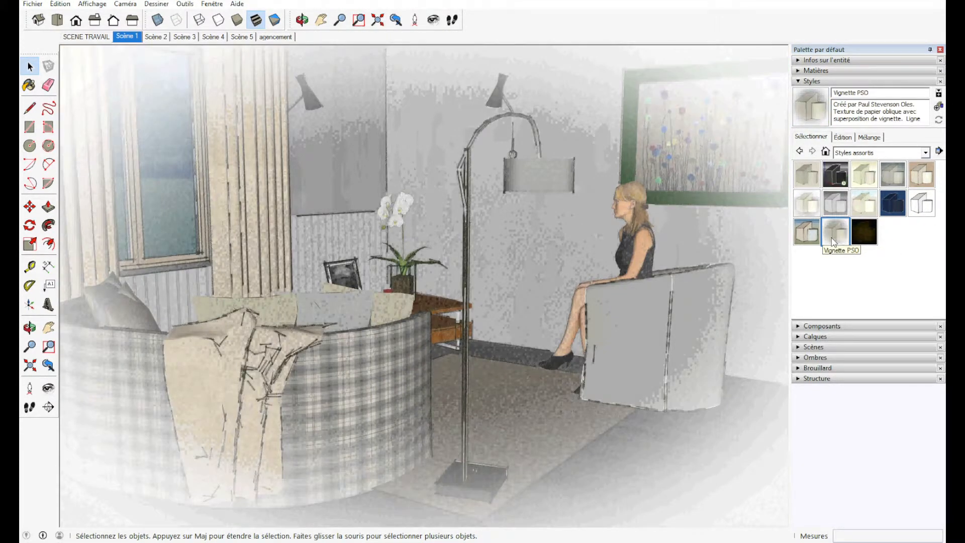
- Update the saved Scène 1 with the current style, keeping all scene properties included
left_click(798, 348)
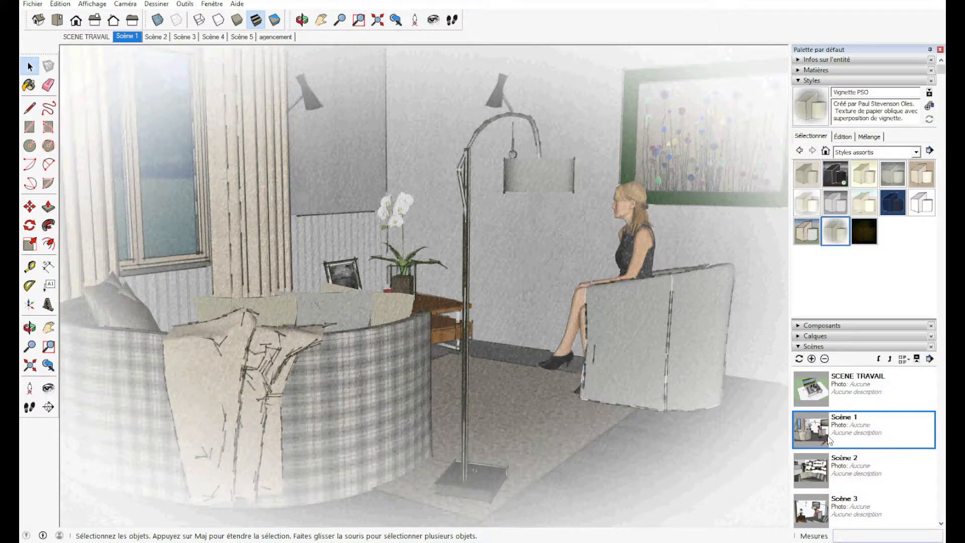
left_click(799, 359)
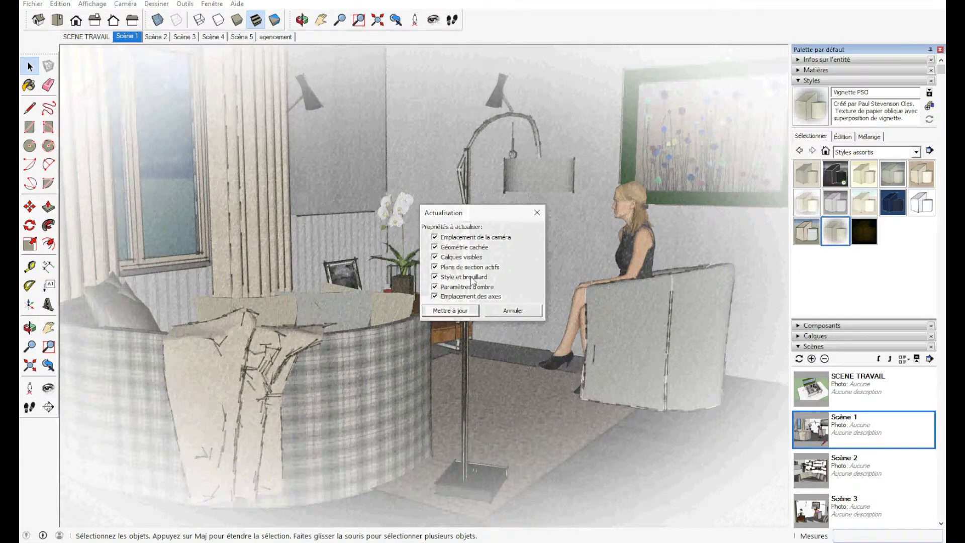
left_click(466, 311)
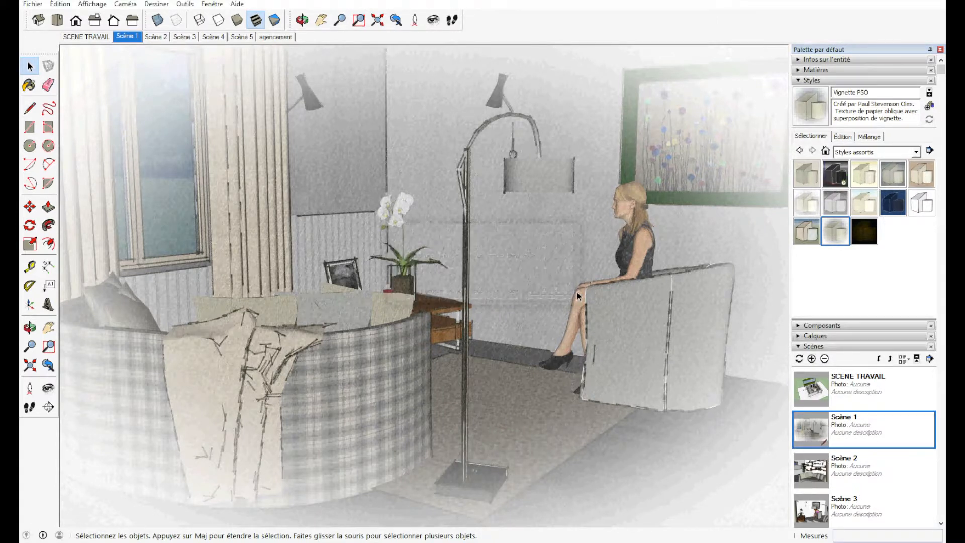
- Apply the Griffonnage sur panneau dur style to Scène 2 and update that scene with all properties
left_click(155, 36)
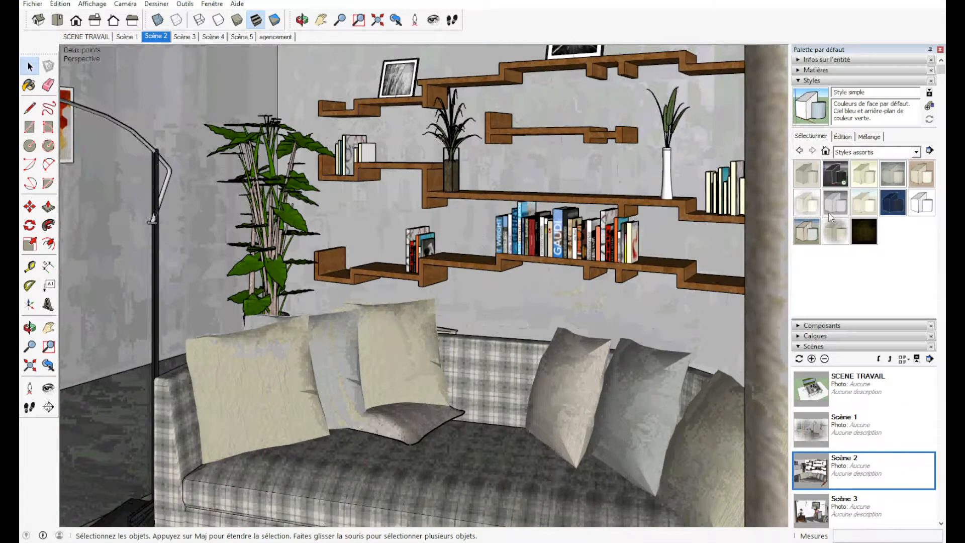
left_click(922, 175)
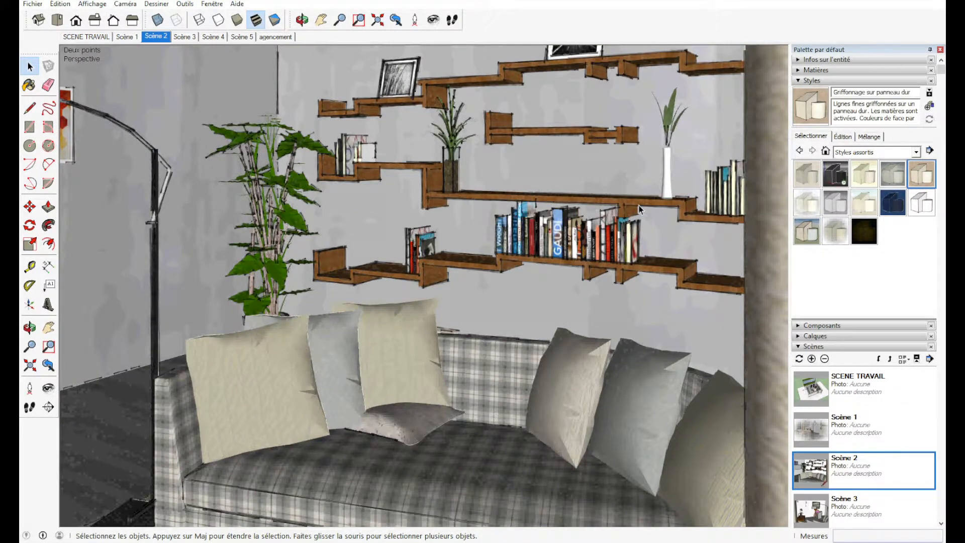
left_click(799, 360)
left_click(464, 311)
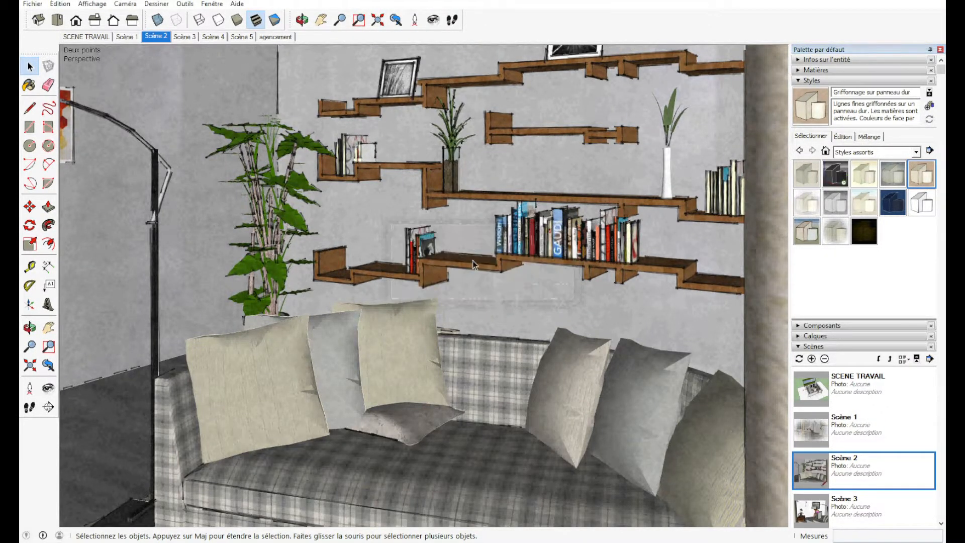
- Apply the Aggloméré avec marqueur fin style to Scène 3 and update that scene with all properties
left_click(184, 37)
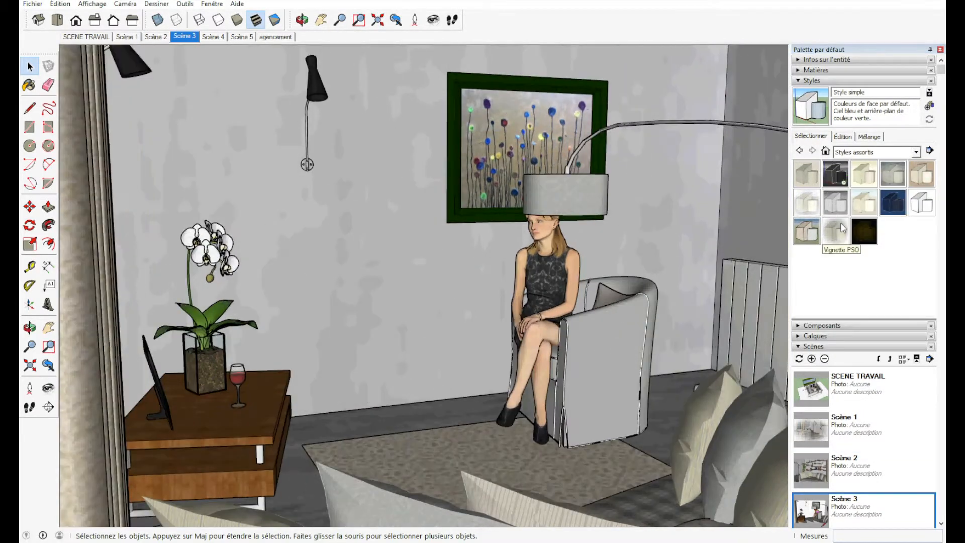
left_click(807, 176)
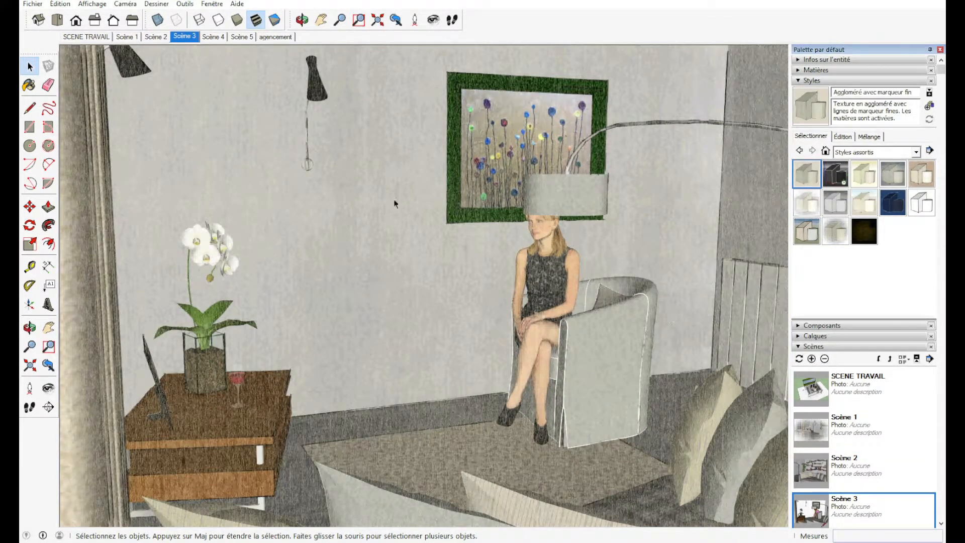
left_click(799, 359)
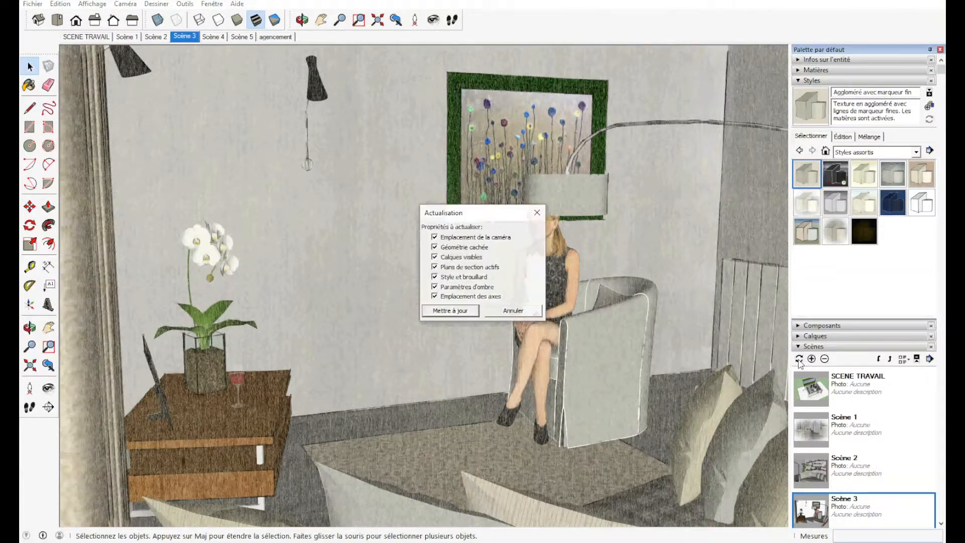
left_click(450, 311)
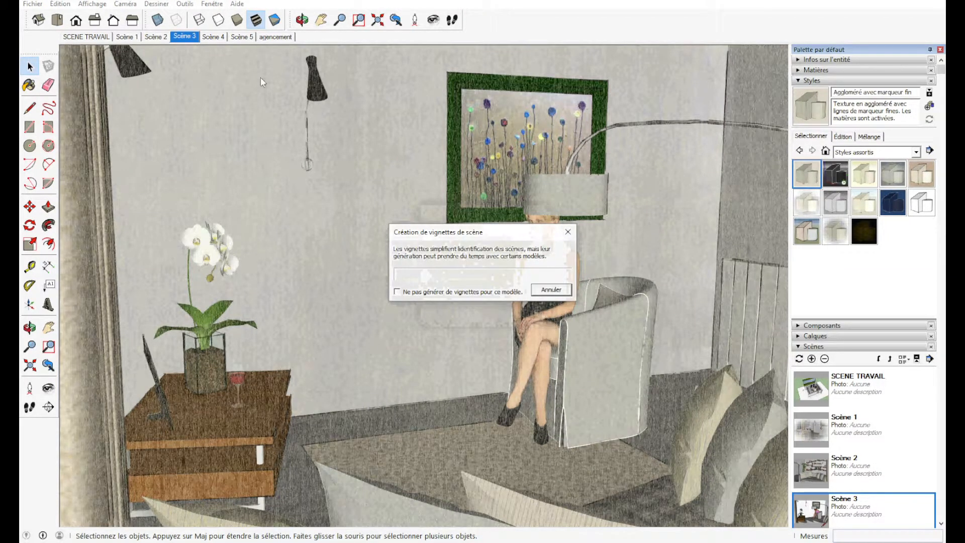
- Skip past Scène 4, apply the Traits de pinceau sur toile style to Scène 5 and update that scene with all properties
left_click(217, 37)
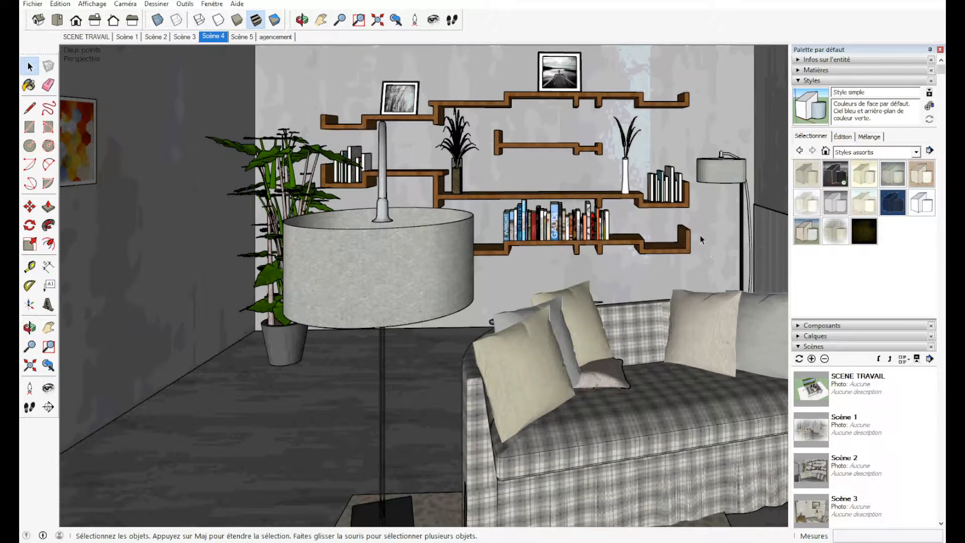
left_click(244, 37)
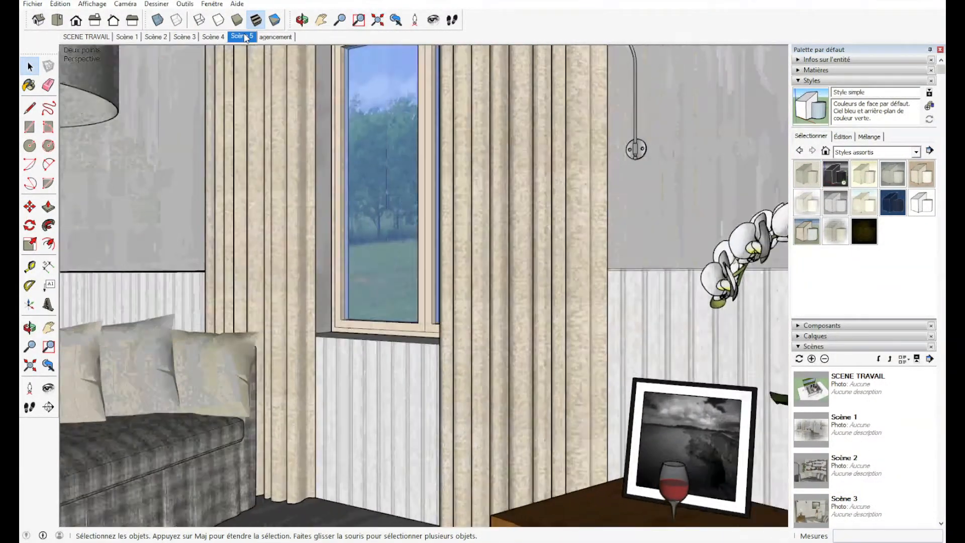
left_click(809, 234)
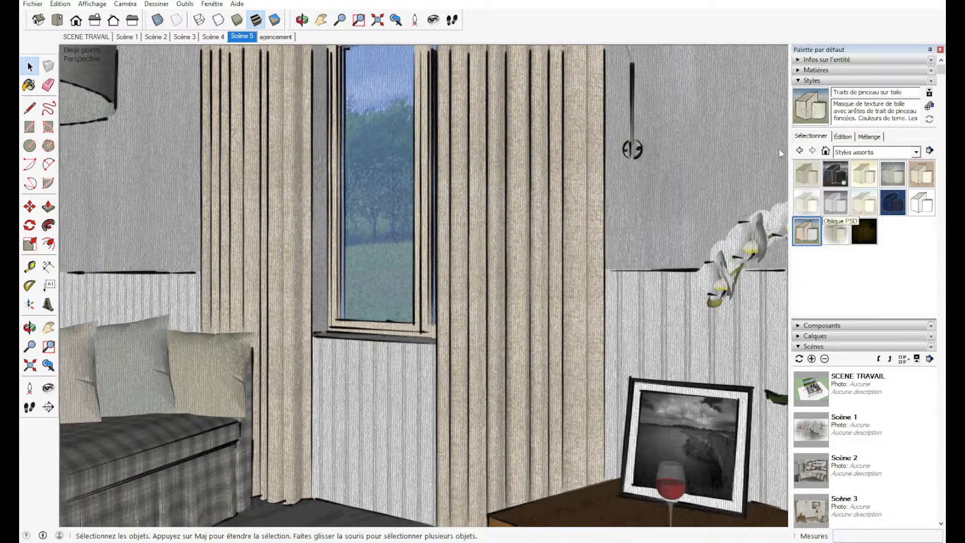
left_click(799, 359)
left_click(437, 316)
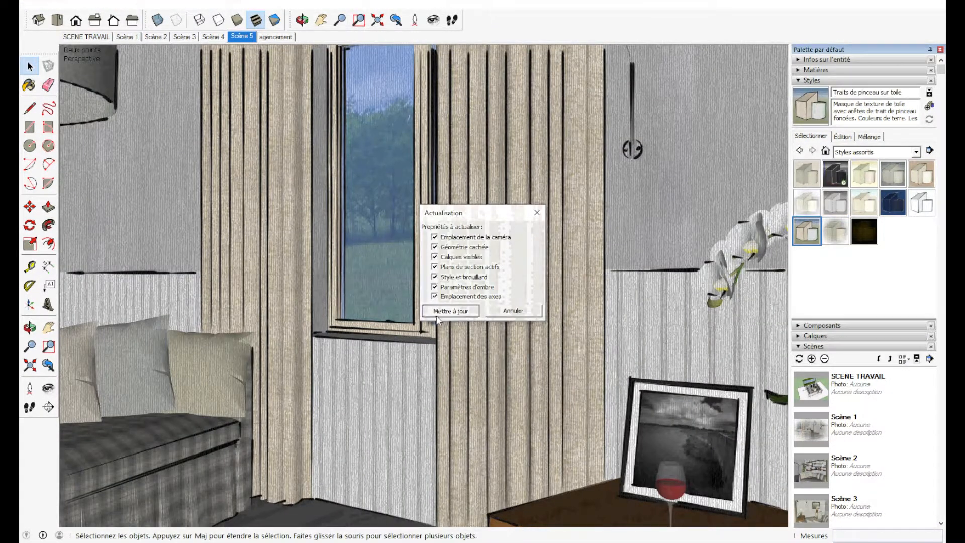
- Return to SCENE TRAVAIL and update it with all properties, keeping Style simple
left_click(75, 37)
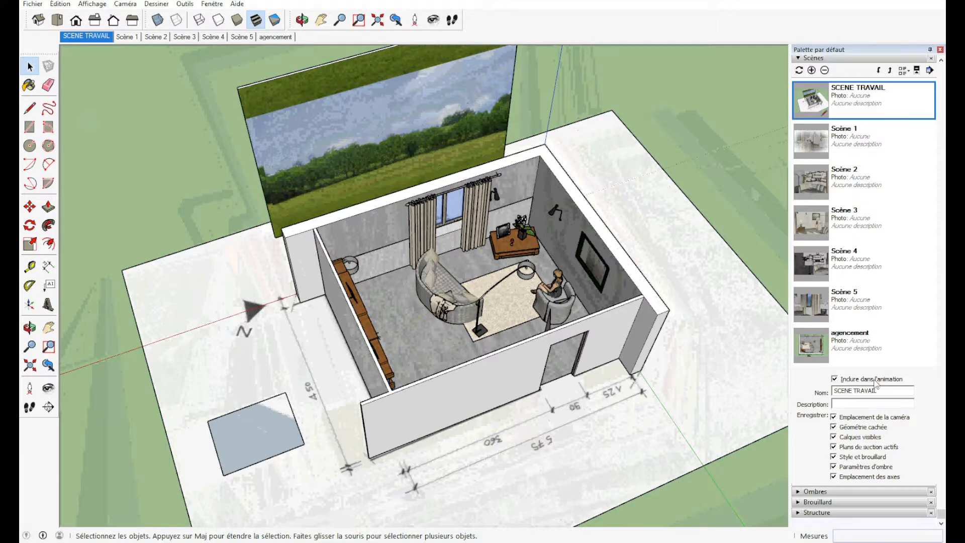
left_click(799, 70)
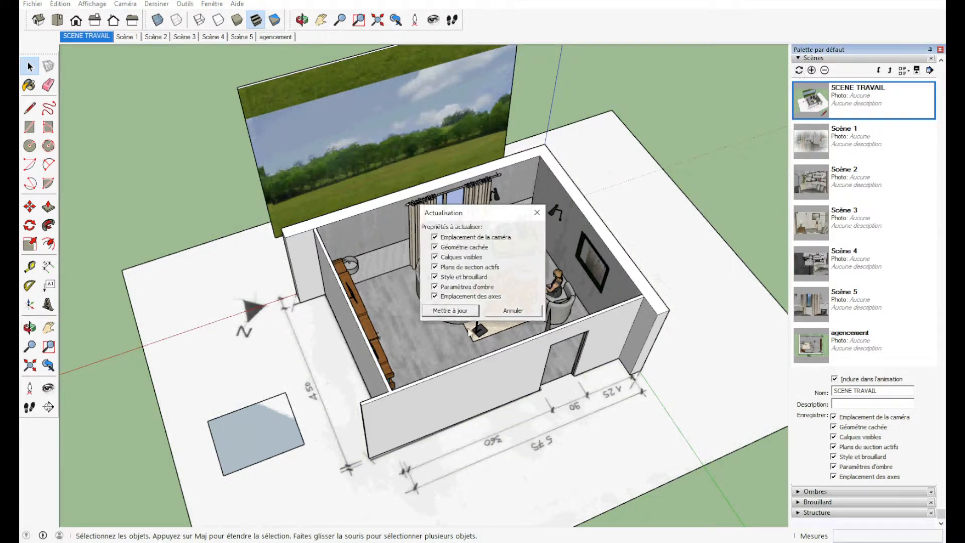
left_click(461, 312)
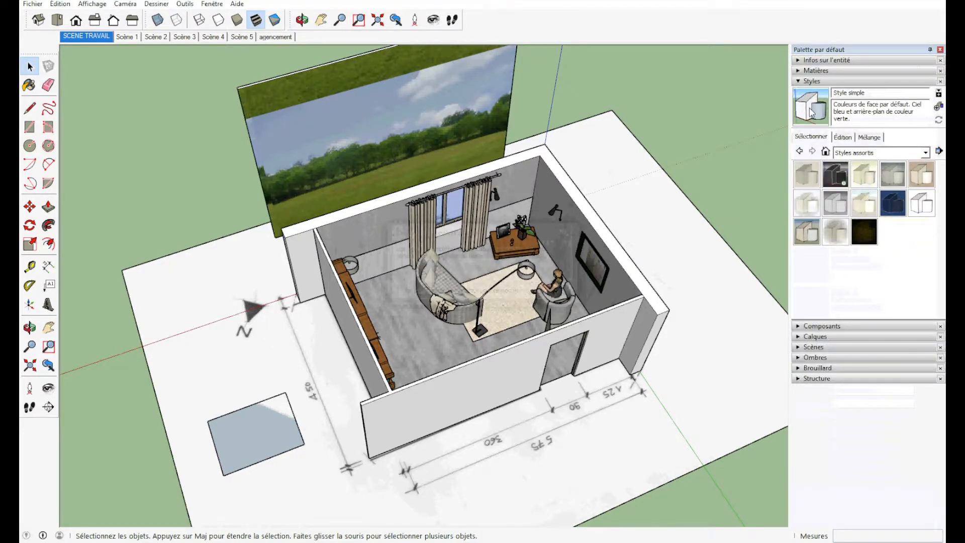
- Review the styles saved in Scène 1 through Scène 5, and return to SCENE TRAVAIL
left_click(128, 37)
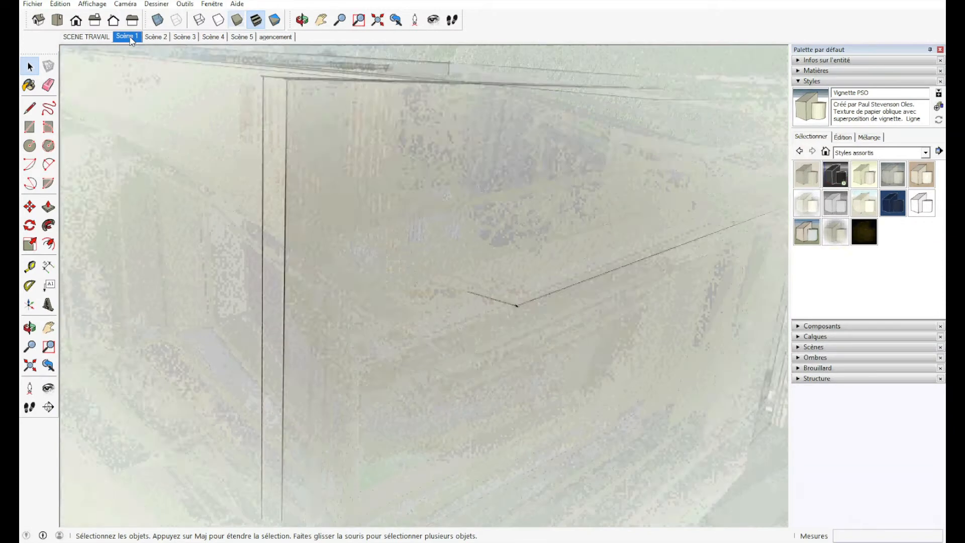
left_click(155, 36)
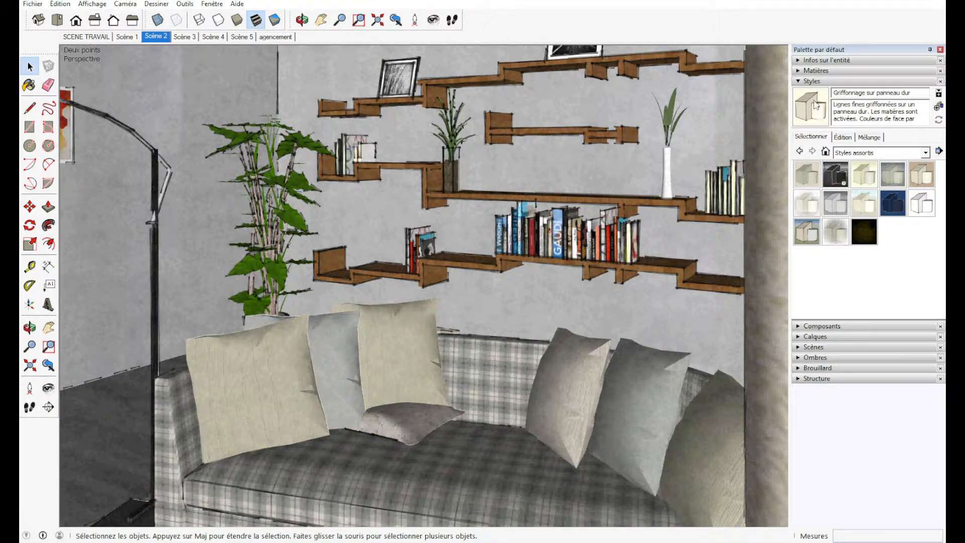
left_click(184, 37)
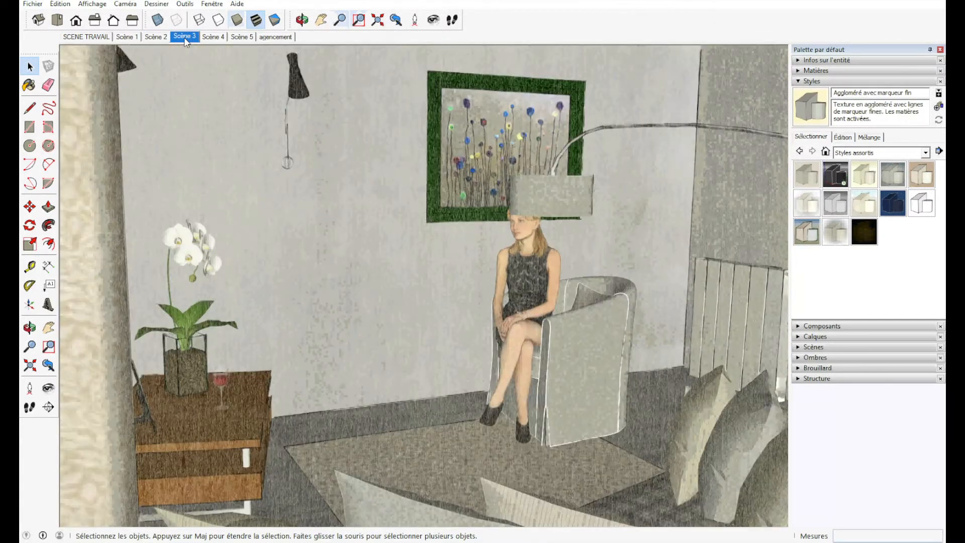
left_click(212, 37)
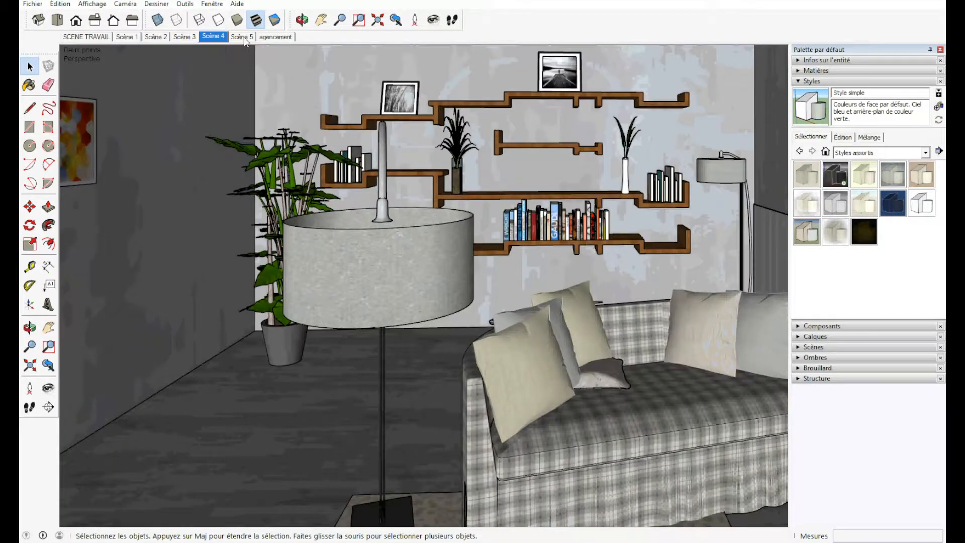
left_click(243, 37)
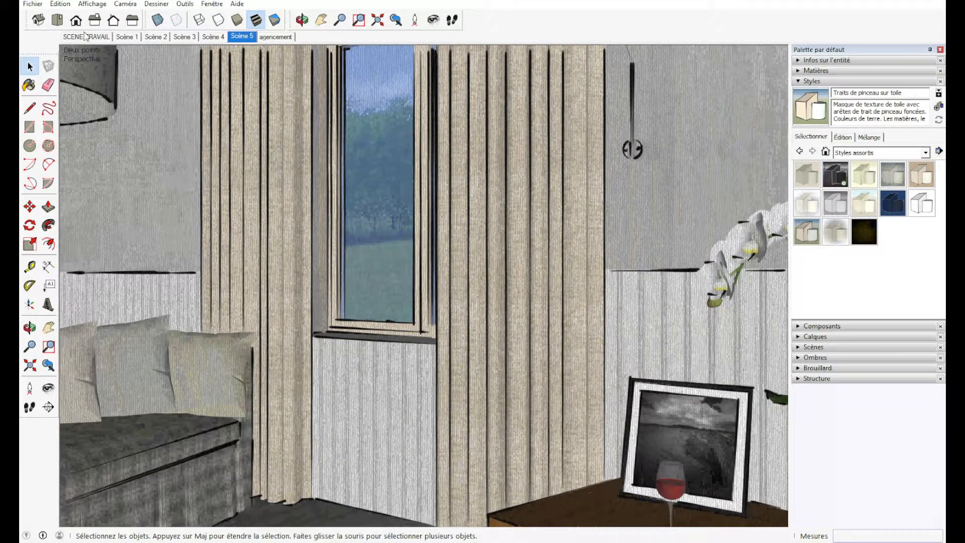
left_click(85, 37)
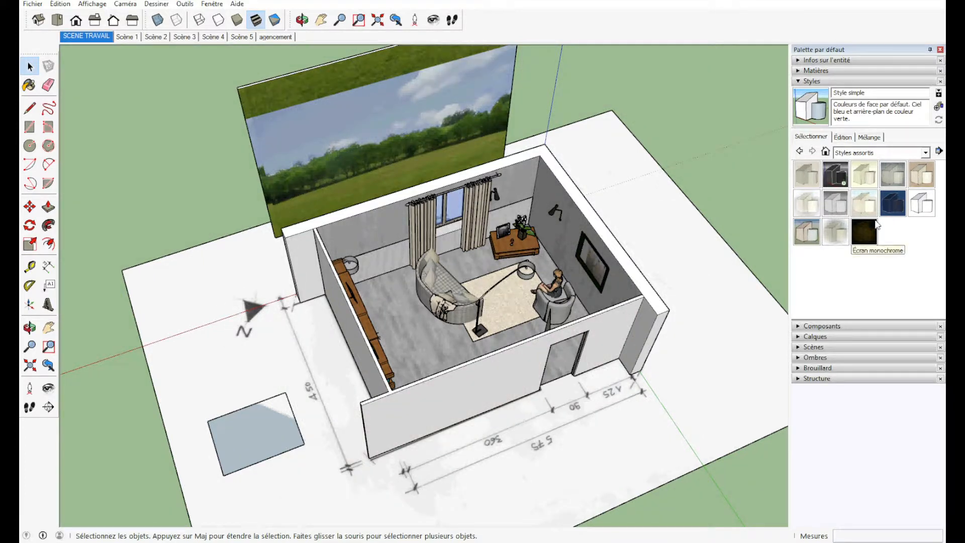
- Examine the edge, face, background, watermark and modeling settings of Style simple
left_click(842, 137)
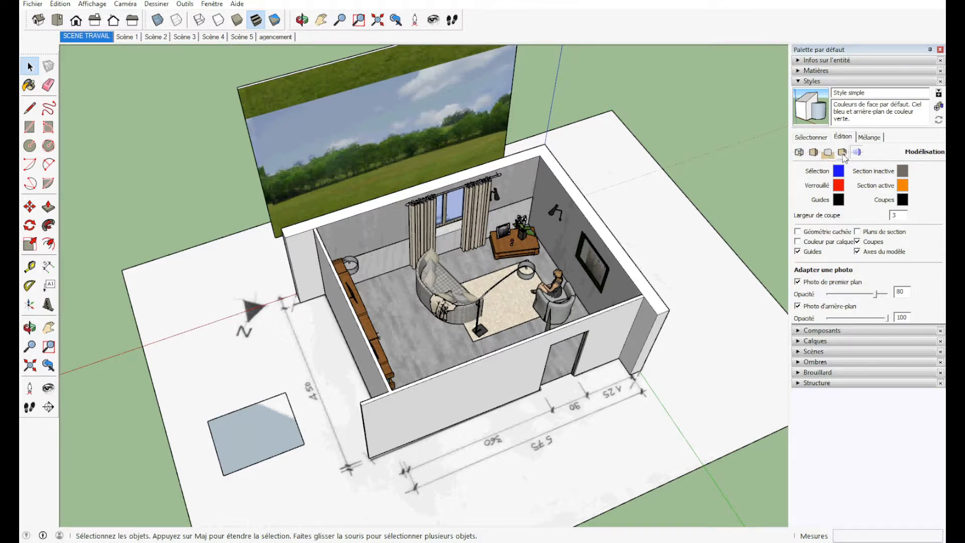
left_click(800, 154)
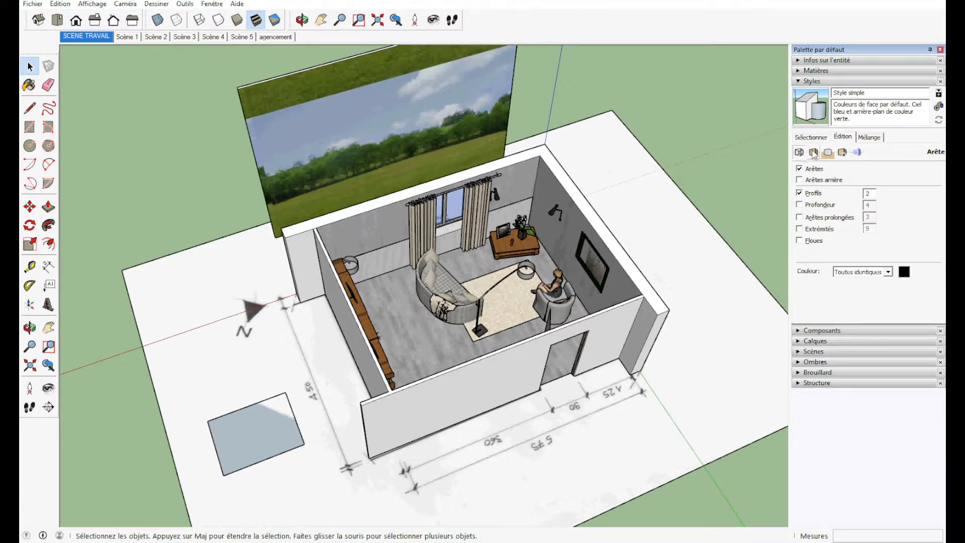
left_click(813, 151)
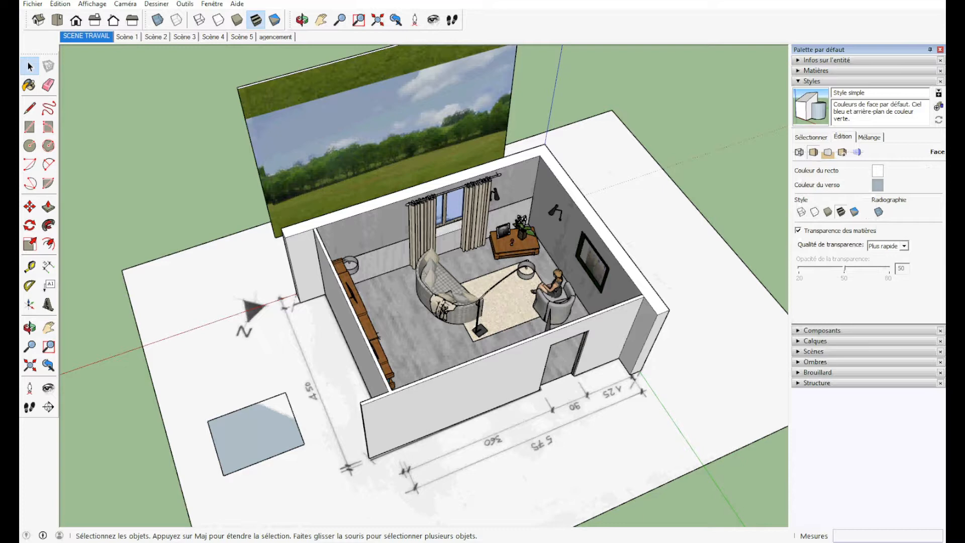
left_click(827, 153)
left_click(841, 152)
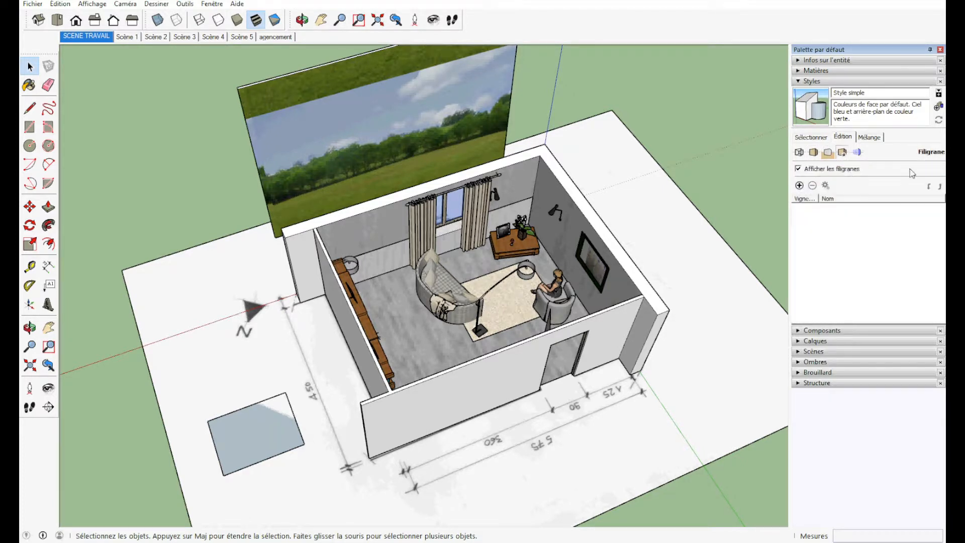
left_click(857, 151)
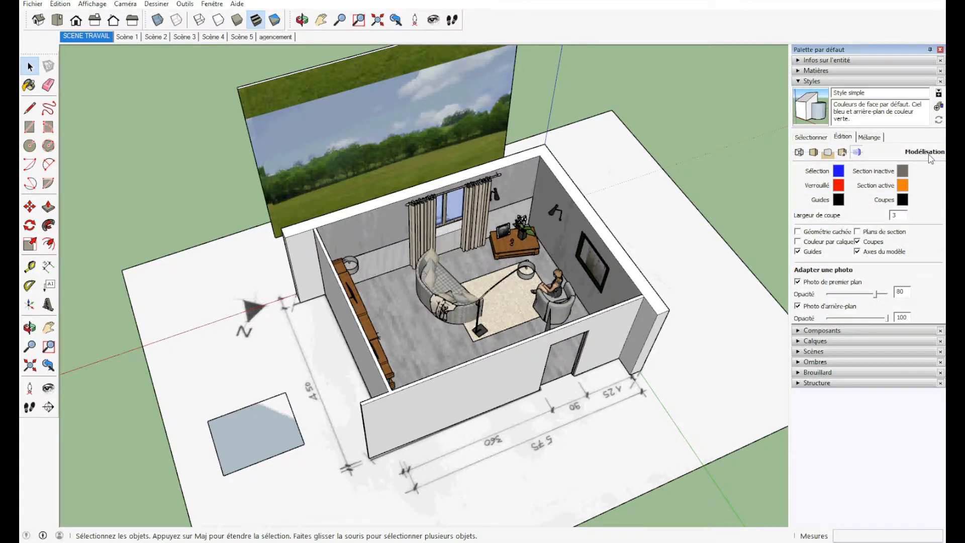
- Switch to Scène 1 and toggle the edges of its Vignette PSO style off and back on to compare the display
left_click(799, 152)
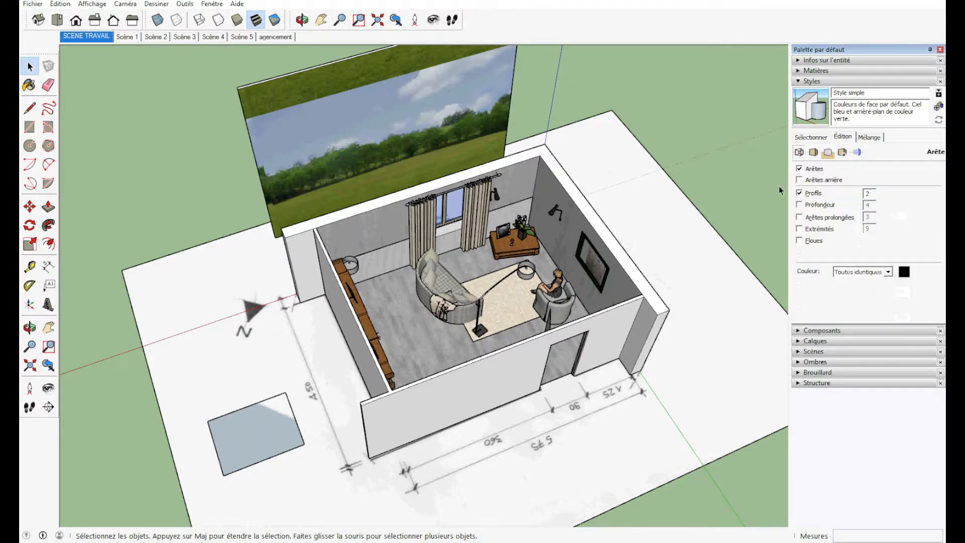
left_click(132, 38)
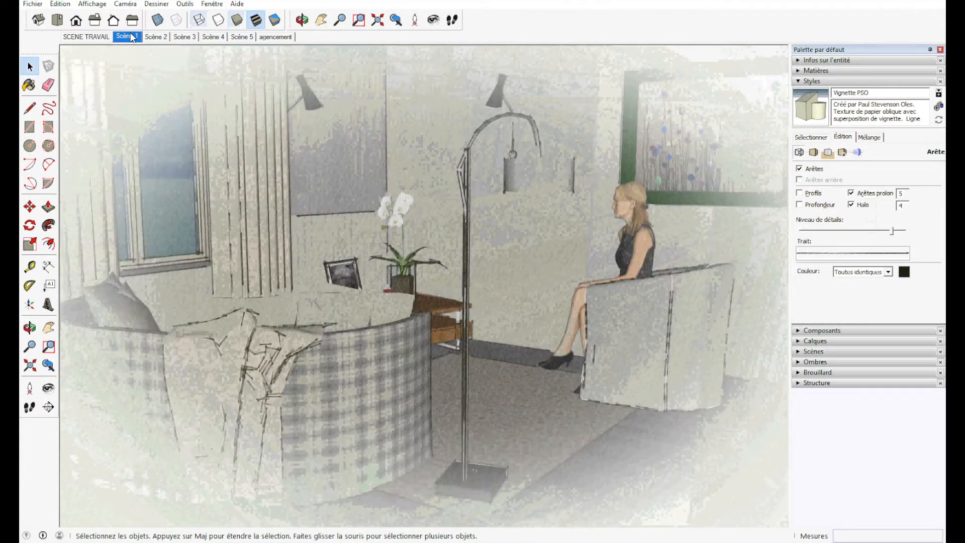
left_click(799, 169)
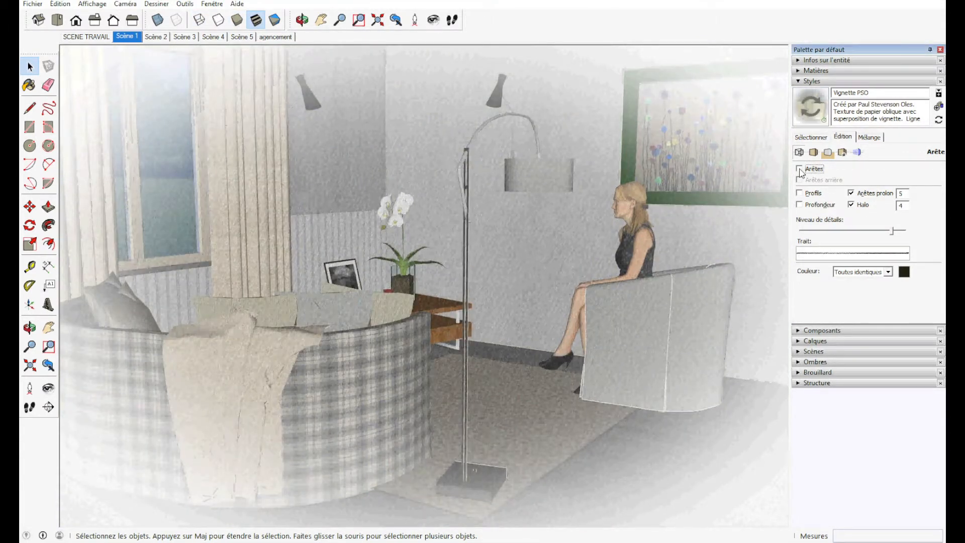
left_click(799, 169)
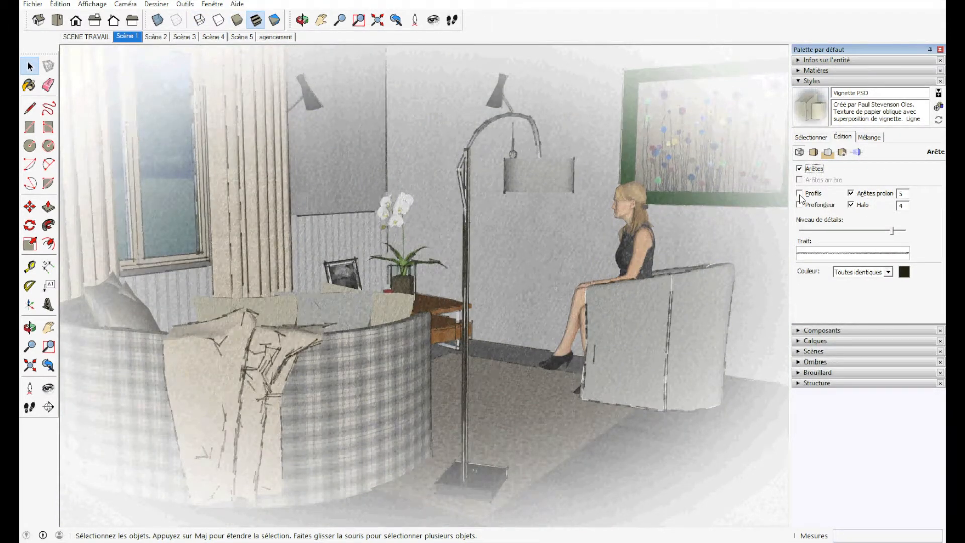
- Set the extended edge length of the Vignette PSO style to 1 and turn off the Halo effect
double_click(903, 193)
key("Return")
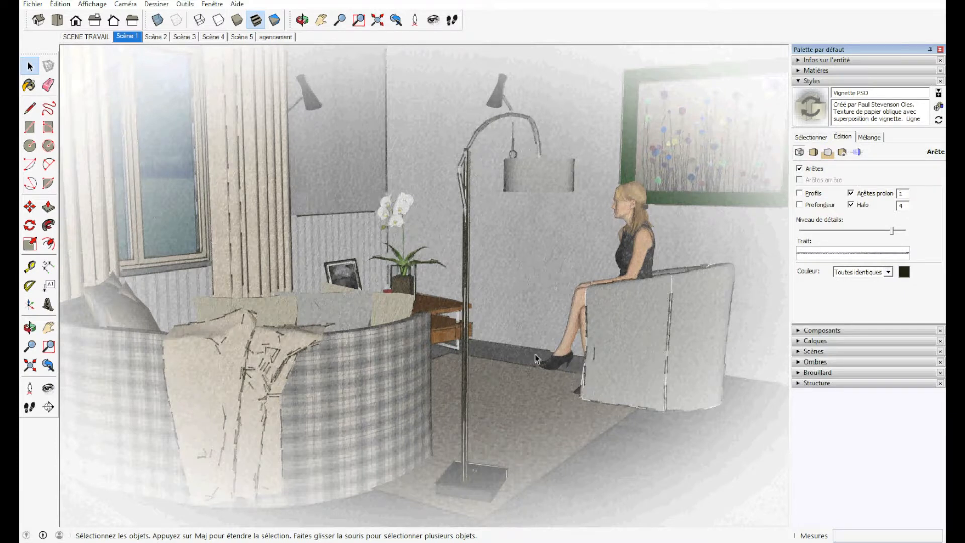
left_click(851, 205)
- Try the Profondeur and Profils edge options on Scène 1's style, and turn both off again
left_click(799, 204)
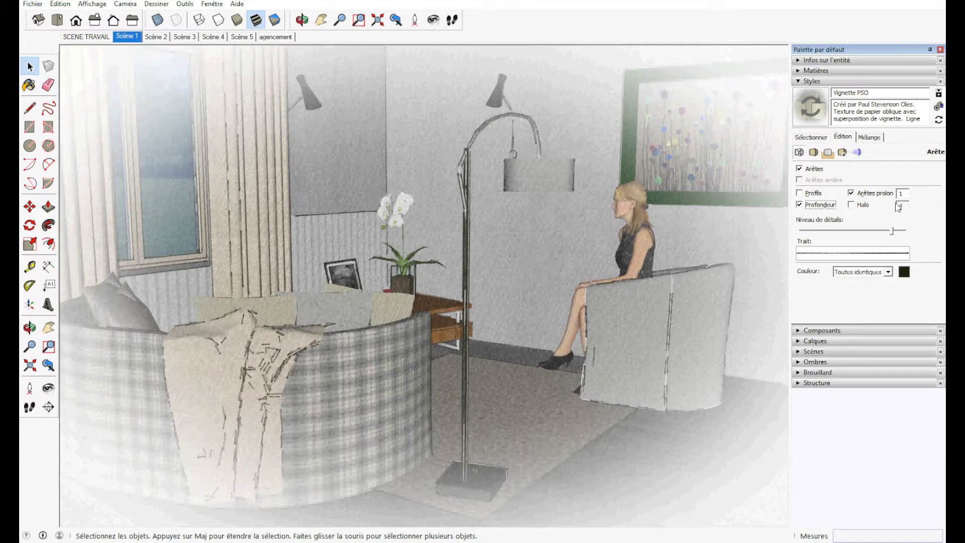
left_click(799, 194)
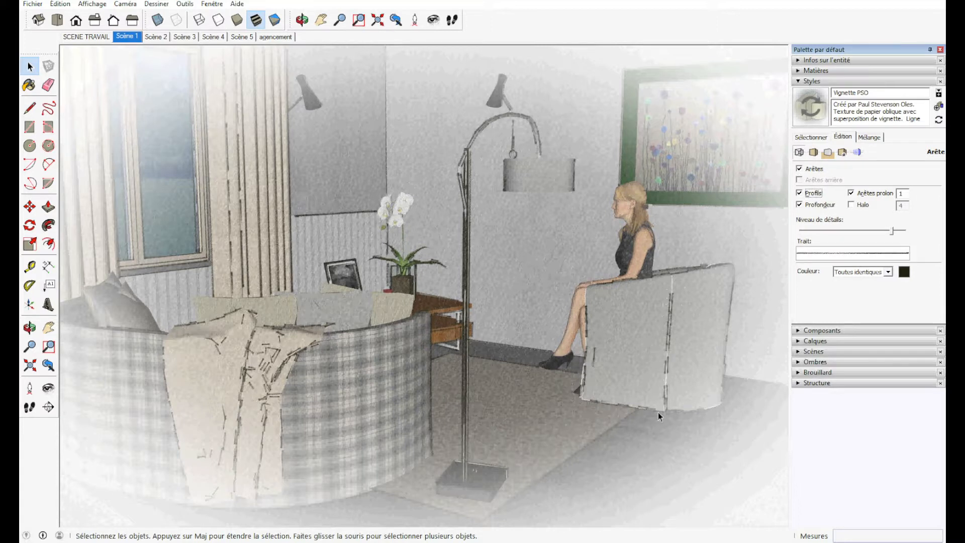
left_click(800, 194)
left_click(799, 204)
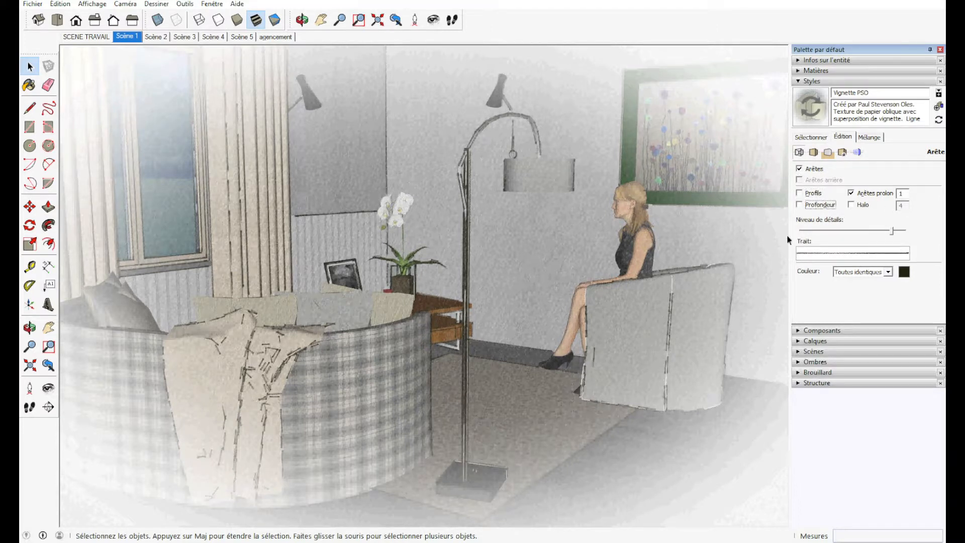
- Change the shared edge colour of Scène 1's style to a medium grey, keeping the Toutes identiques colour mode
left_click(885, 258)
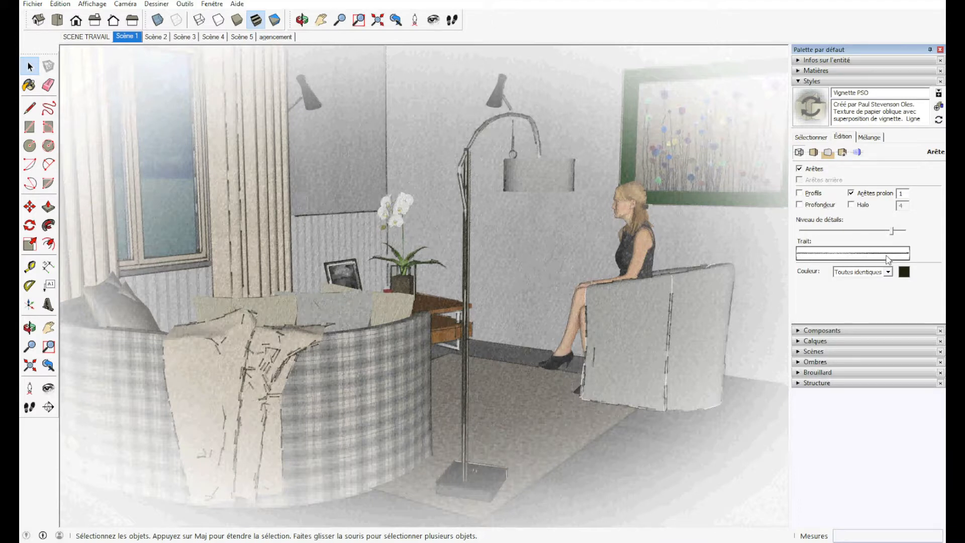
left_click(888, 272)
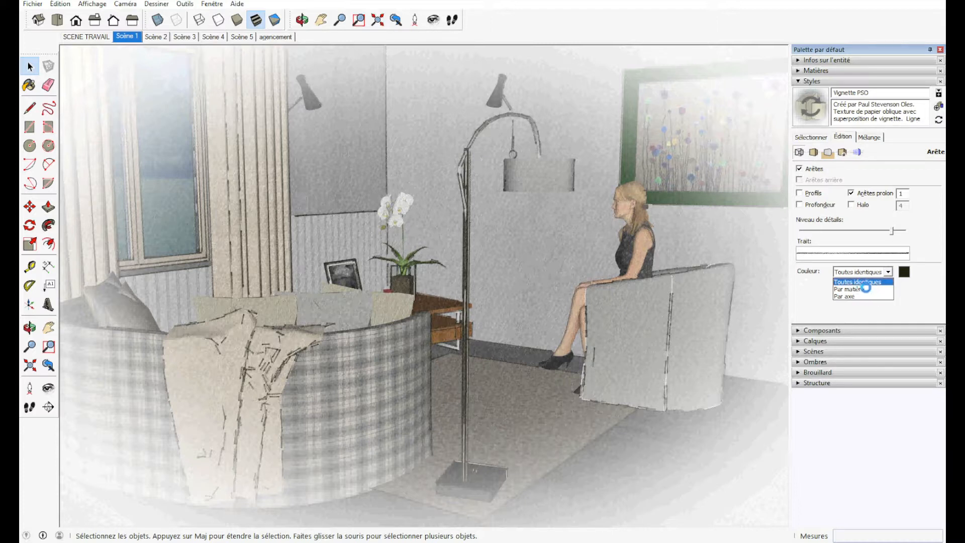
left_click(903, 273)
left_click(906, 274)
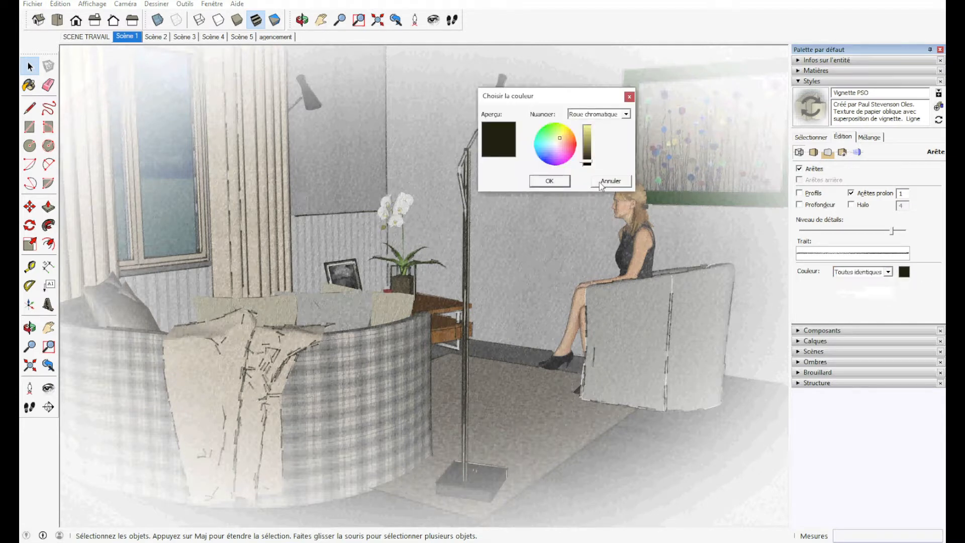
left_click(626, 114)
left_click(598, 128)
left_click_drag(550, 160, 567, 163)
left_click(553, 181)
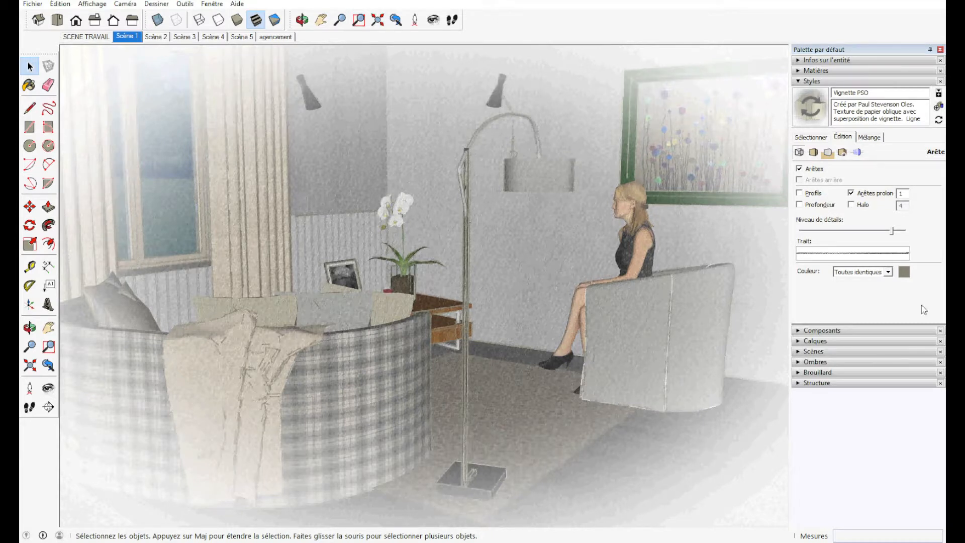
- Try colouring the edges by material (Par matière) and by axis (Par axe), and return to Toutes identiques
left_click(888, 271)
left_click(854, 288)
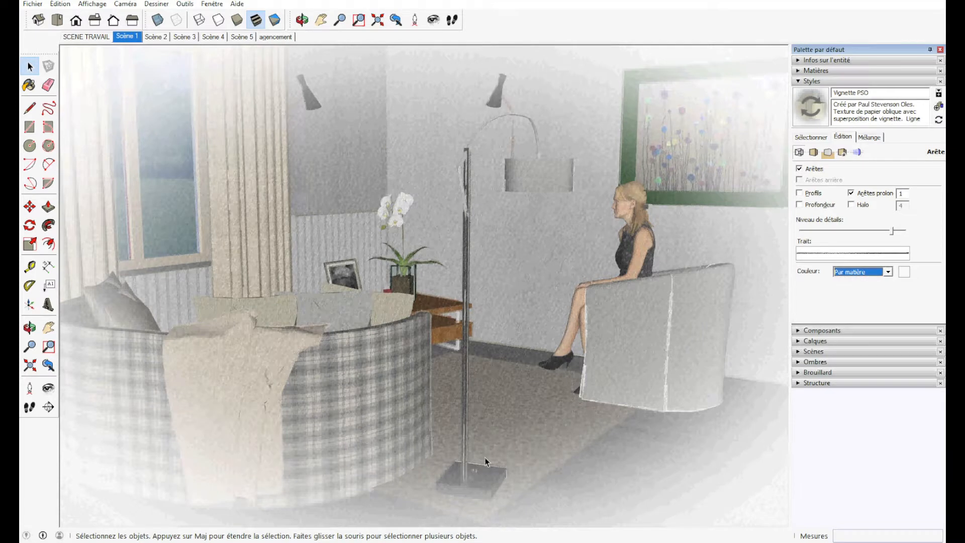
left_click(888, 272)
left_click(869, 299)
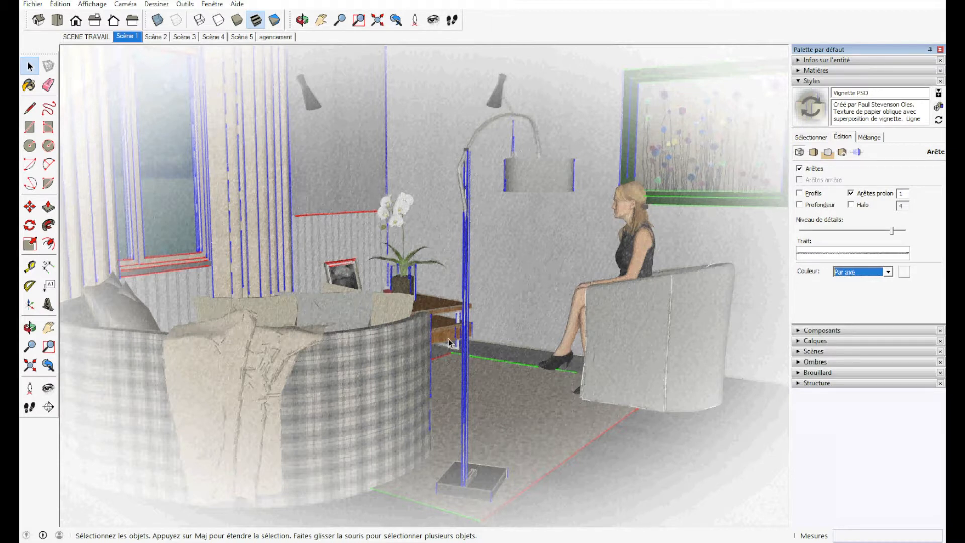
left_click(888, 272)
left_click(864, 282)
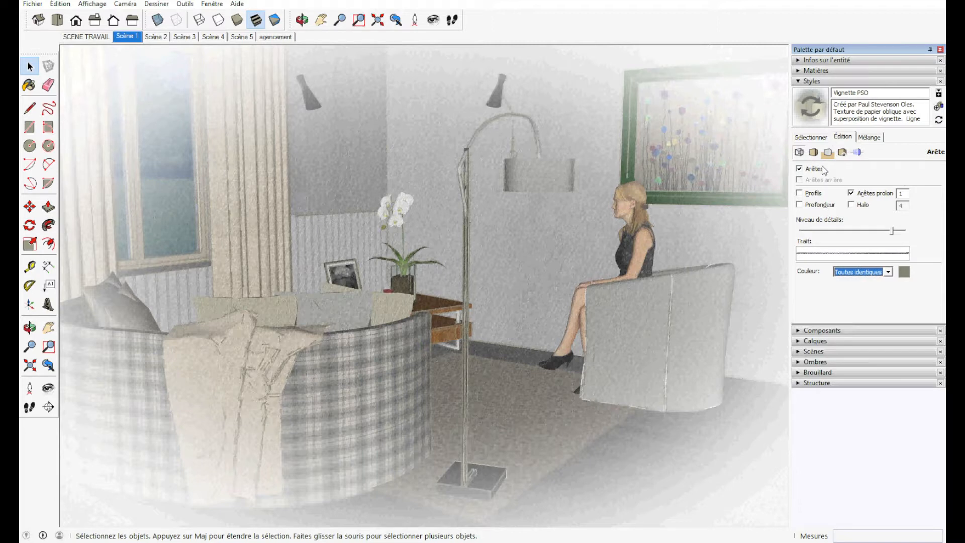
- Create a new style from the modified Vignette PSO settings and name it estompe-releve
left_click(939, 108)
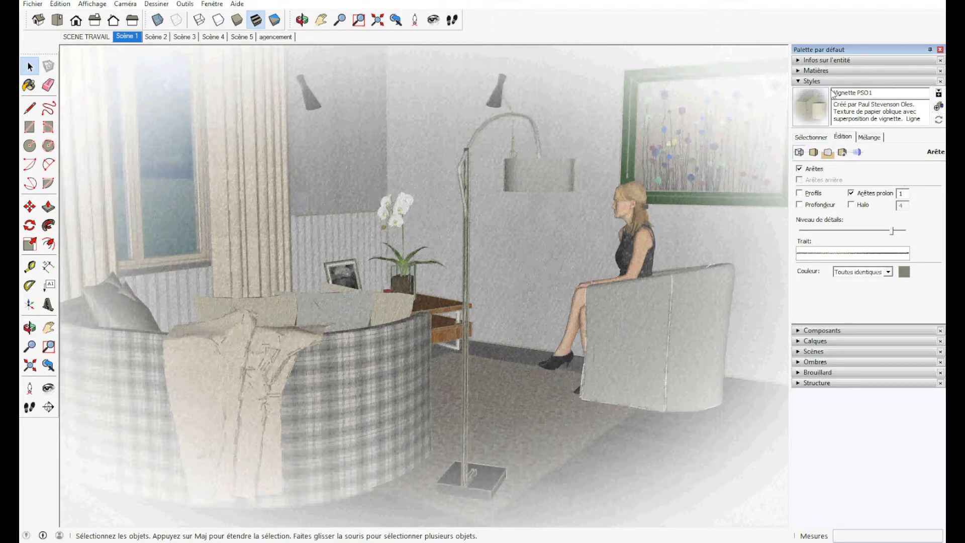
left_click(881, 93)
type("estompe-releve")
- Edit the description of the estompe-releve style, keeping the creator credit and replacing the remaining text with "Lignes grises"
left_click(924, 120)
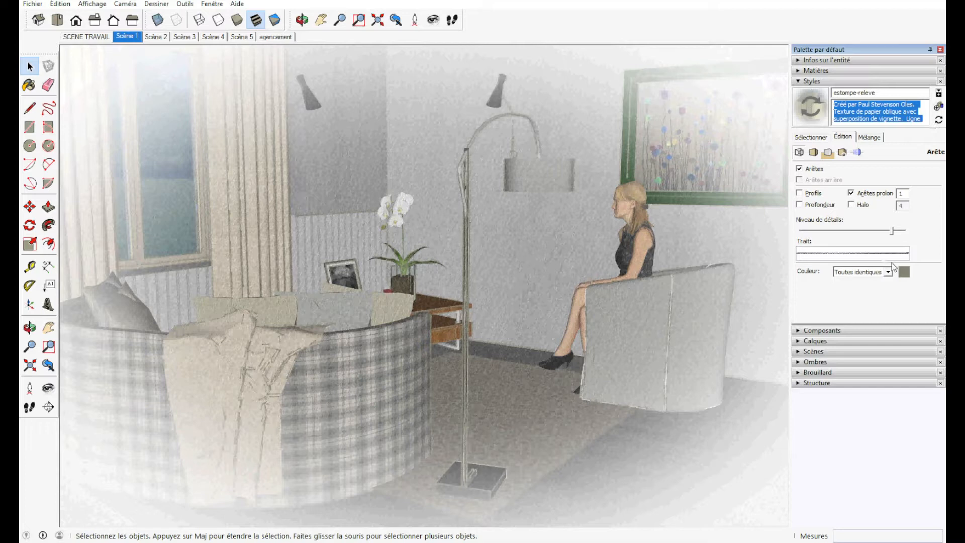
left_click(914, 110)
left_click(810, 114)
left_click(810, 114)
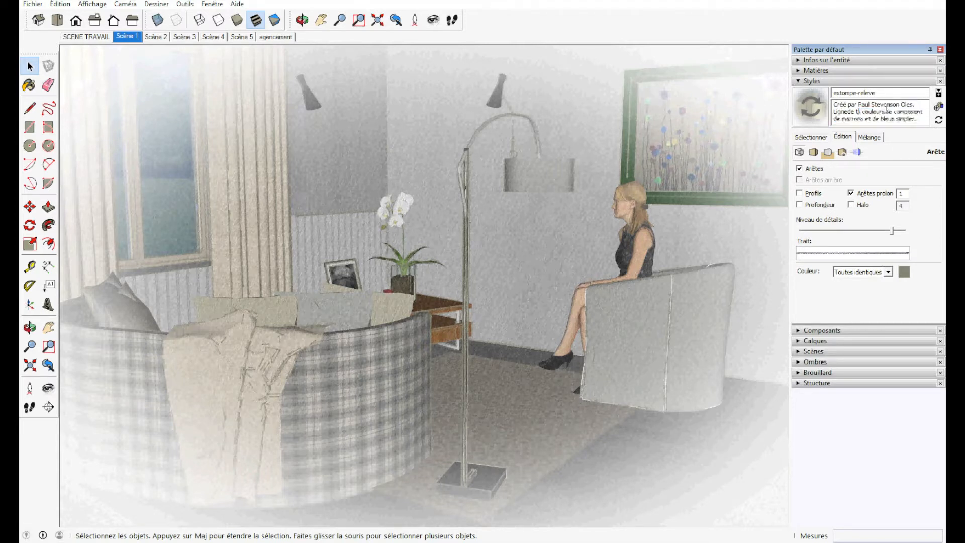
key("shift+ctrl+End")
key("Delete")
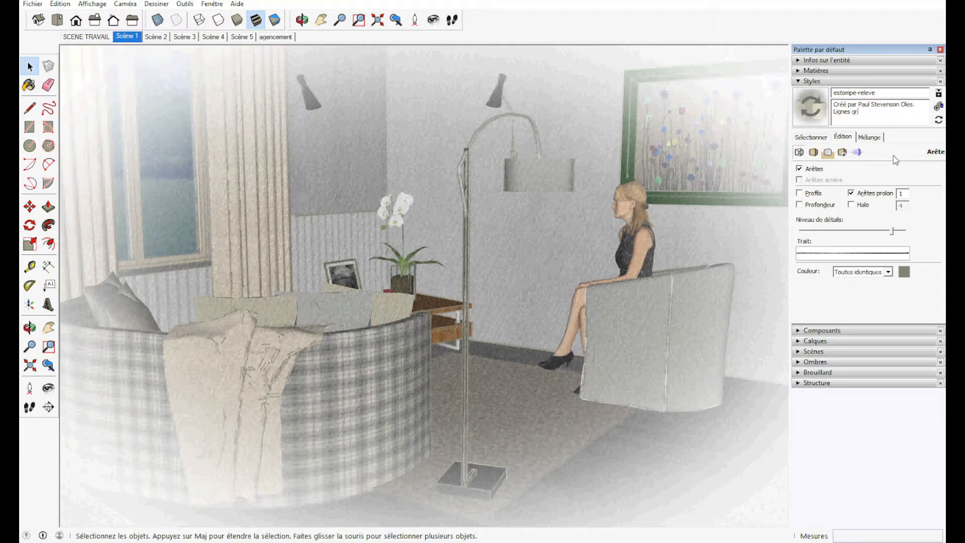
- Set the material transparency quality in the face settings of estompe-releve to Plus beau
left_click(814, 152)
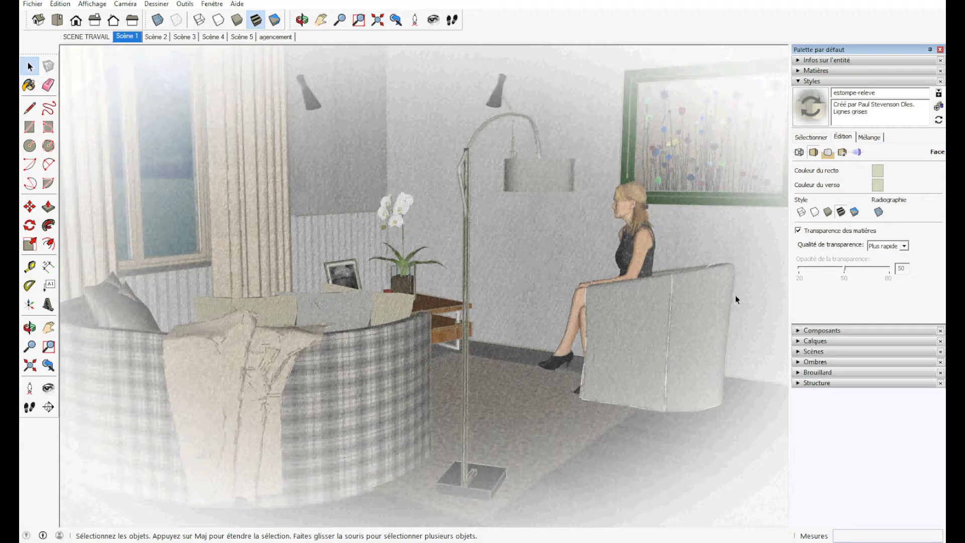
left_click(904, 246)
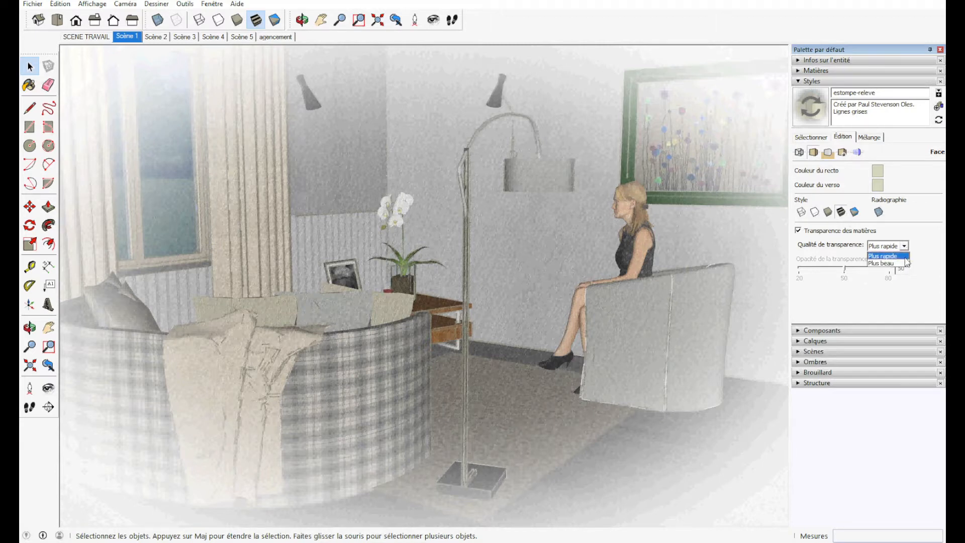
left_click(882, 263)
- Examine the background, watermark and modeling settings of estompe-releve without adding a watermark, and return to its edge settings
left_click(828, 152)
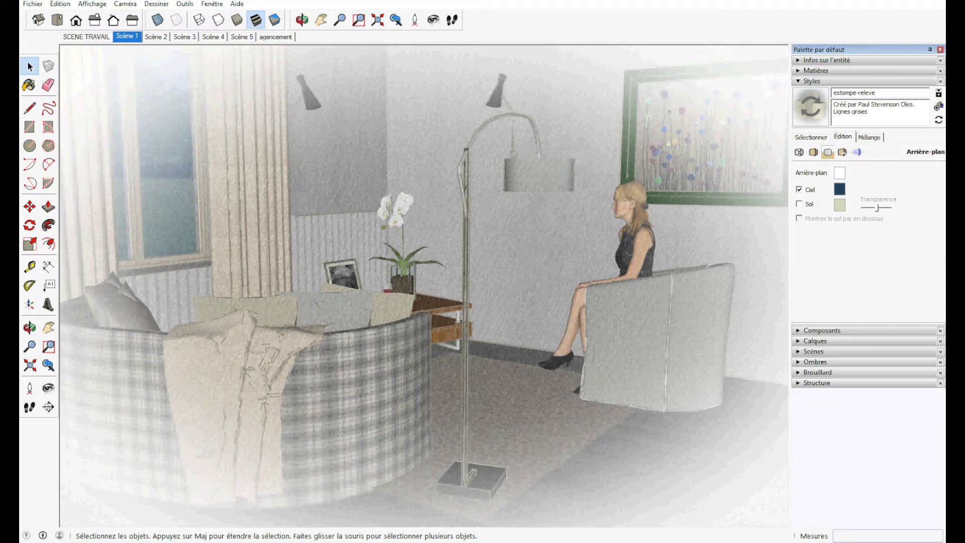
left_click(843, 152)
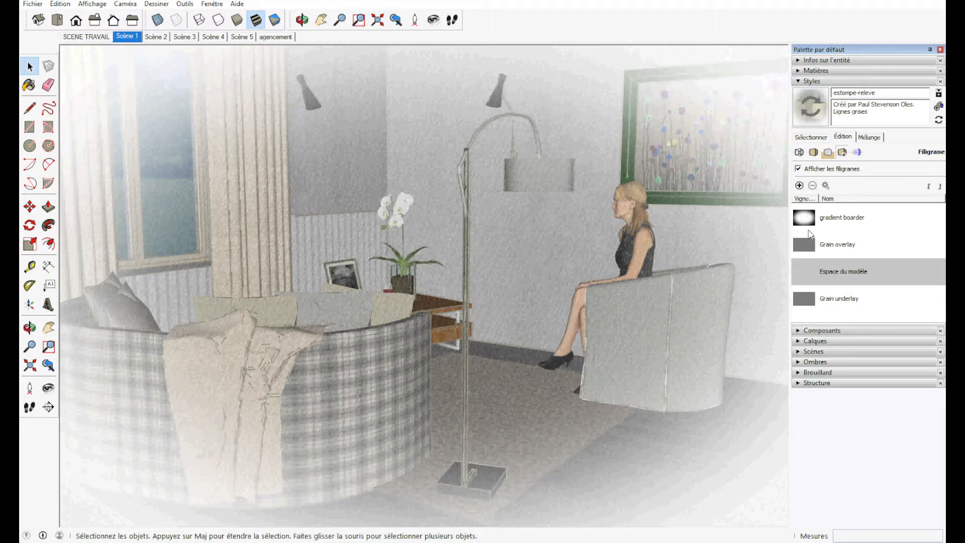
left_click(799, 186)
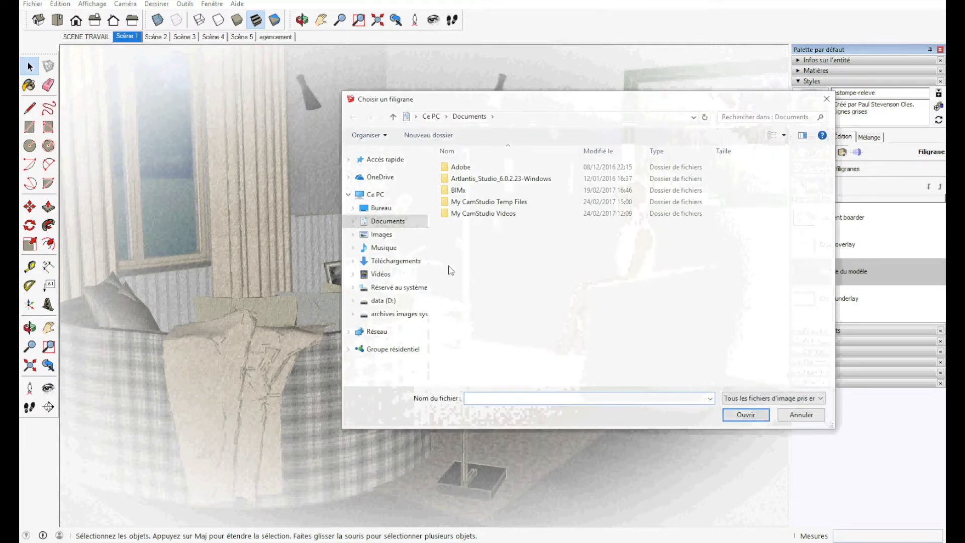
left_click(826, 98)
left_click(857, 151)
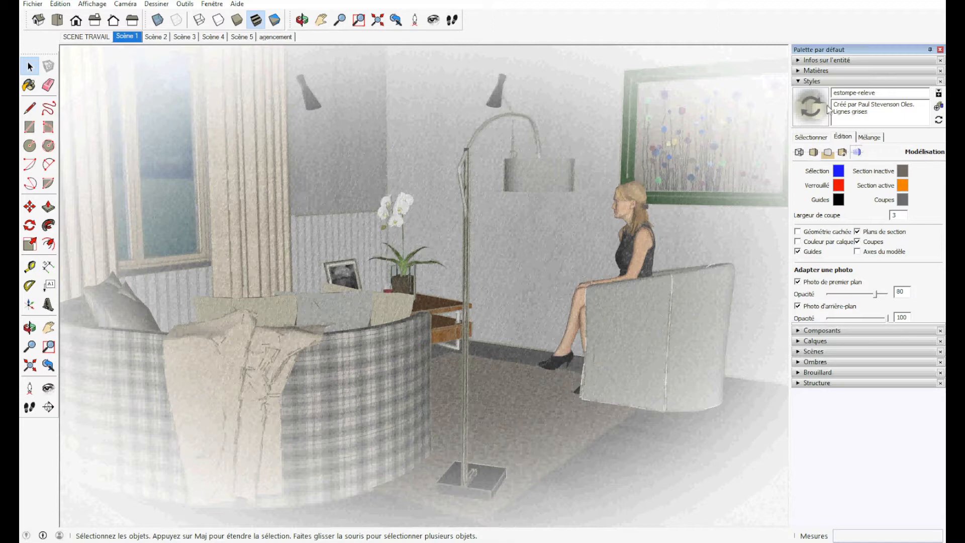
left_click(802, 154)
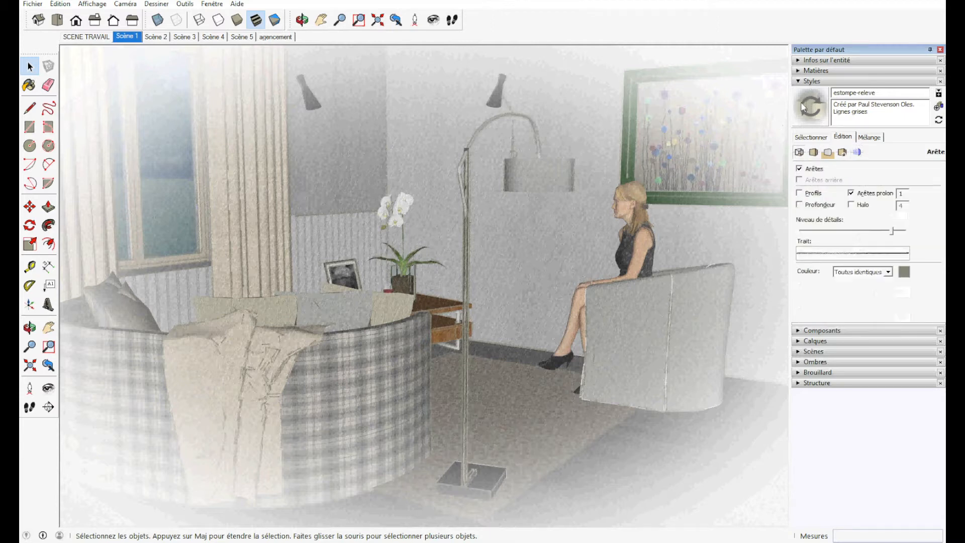
- Update the estompe-releve style with its changes and update Scène 1 with all properties
left_click(940, 122)
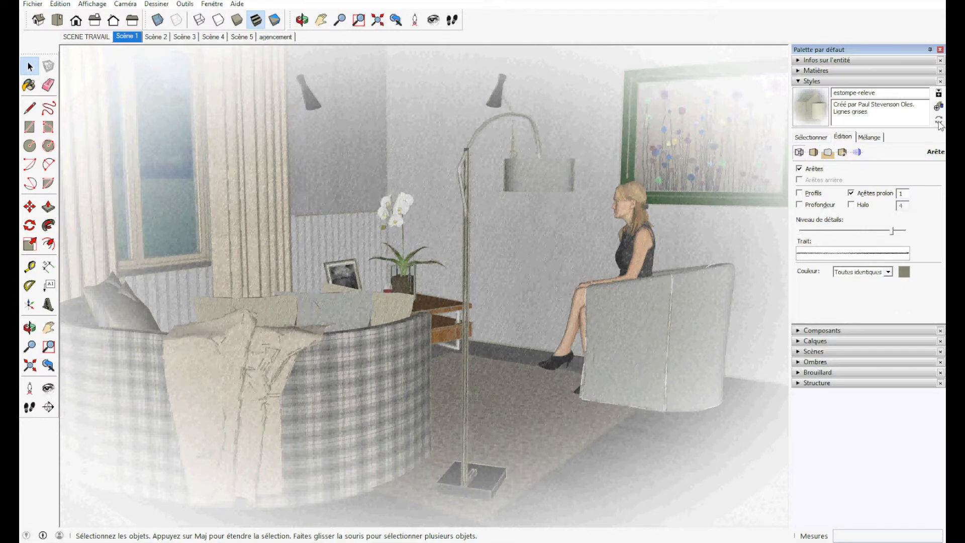
left_click(799, 351)
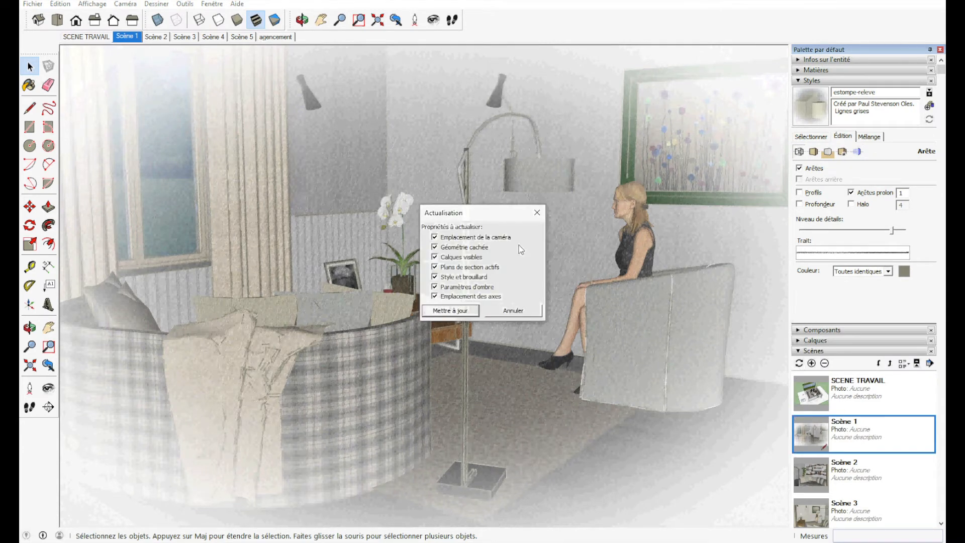
left_click(436, 310)
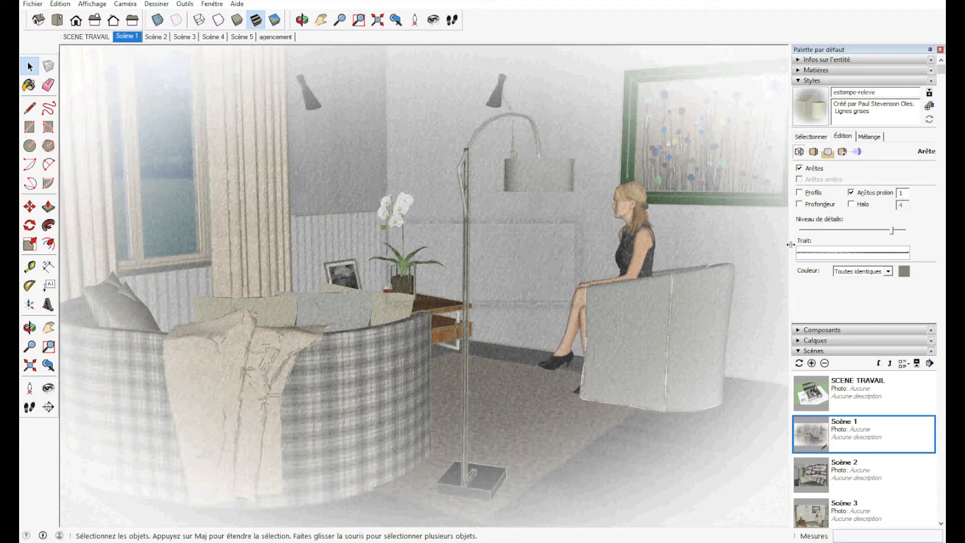
- Browse the Styles par défaut and Jeux de couleurs collections as sources for mixing settings into estompe-releve
left_click(872, 139)
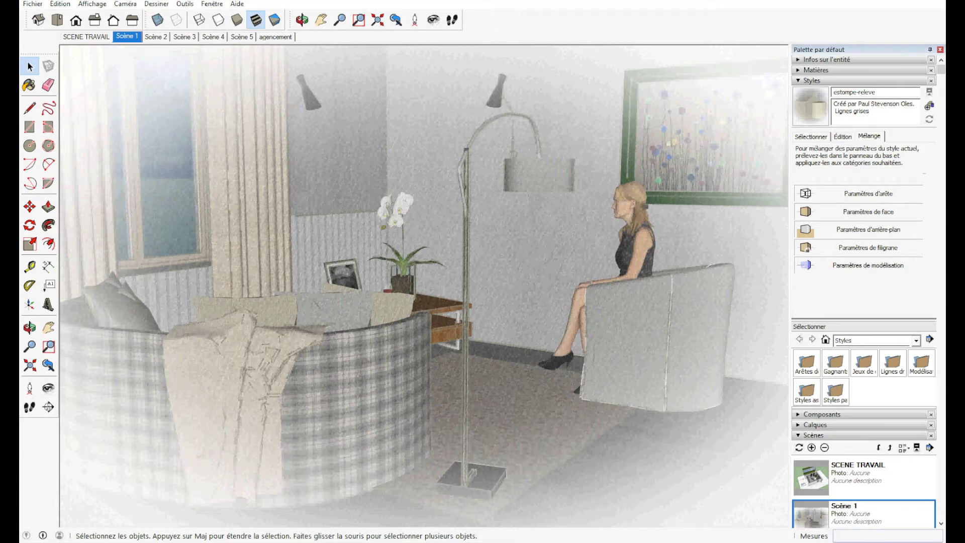
left_click(802, 435)
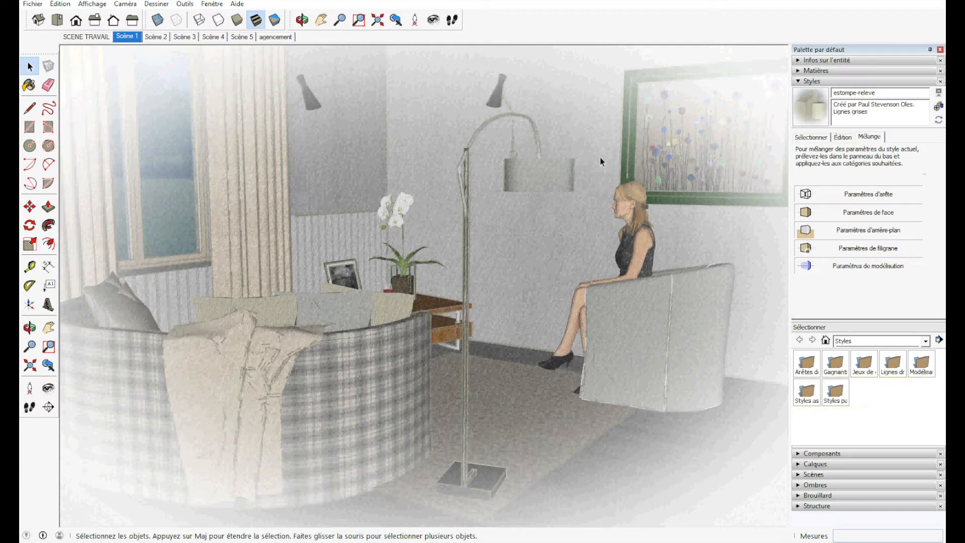
left_click(836, 394)
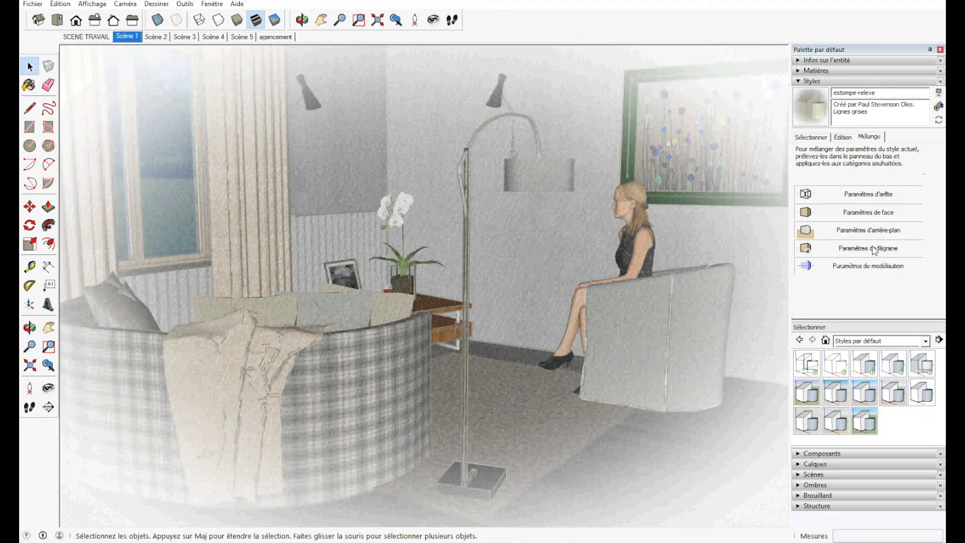
left_click(925, 341)
left_click(894, 380)
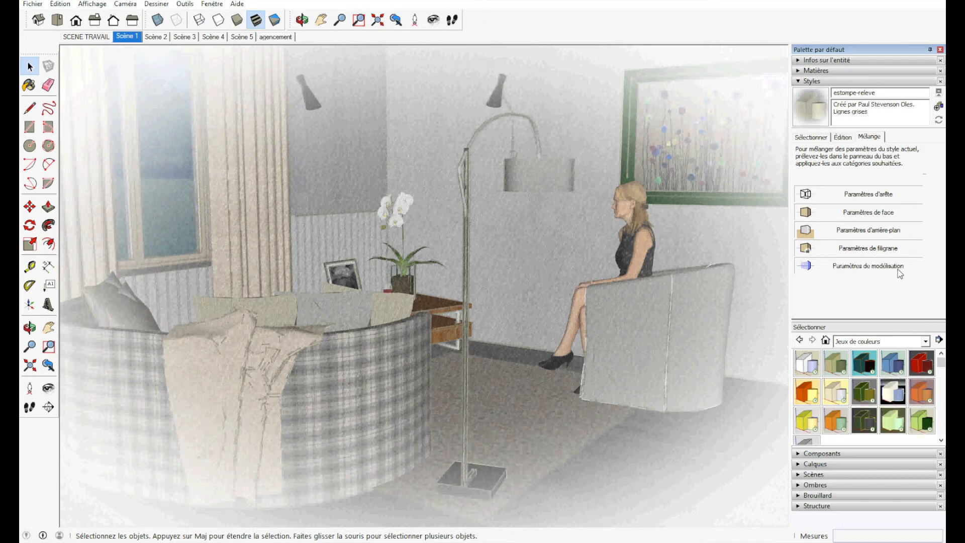
- Review the styles stored in the model, along with the edge settings and mixing categories of estompe-releve
left_click(823, 140)
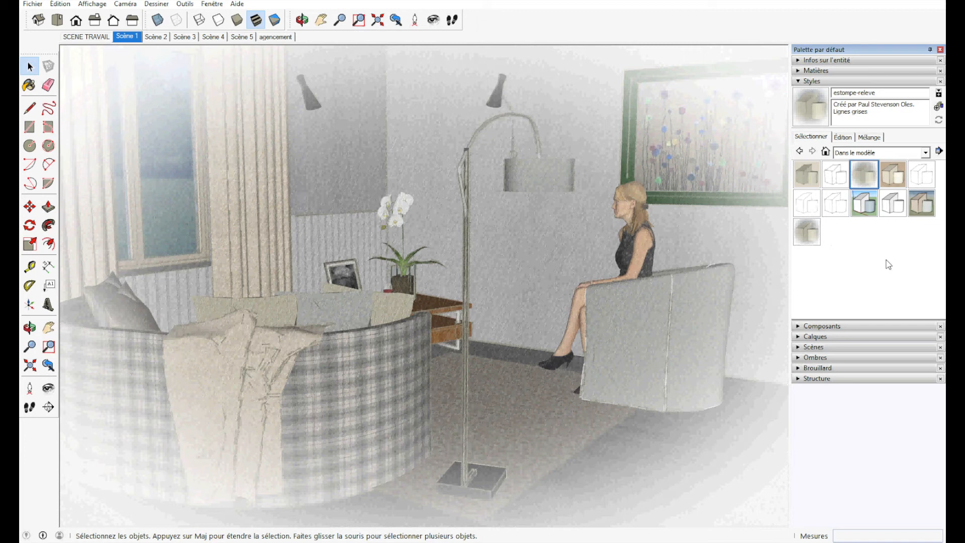
left_click(844, 140)
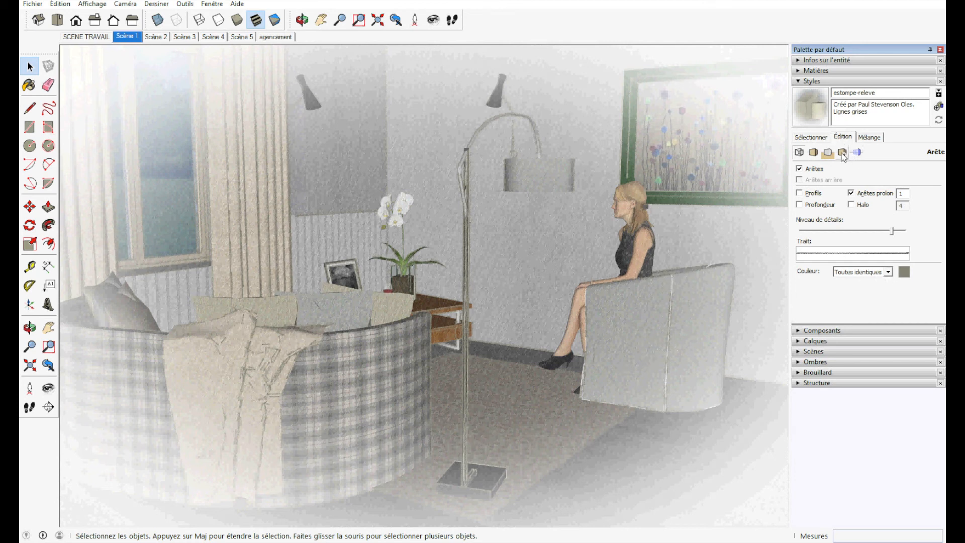
left_click(879, 141)
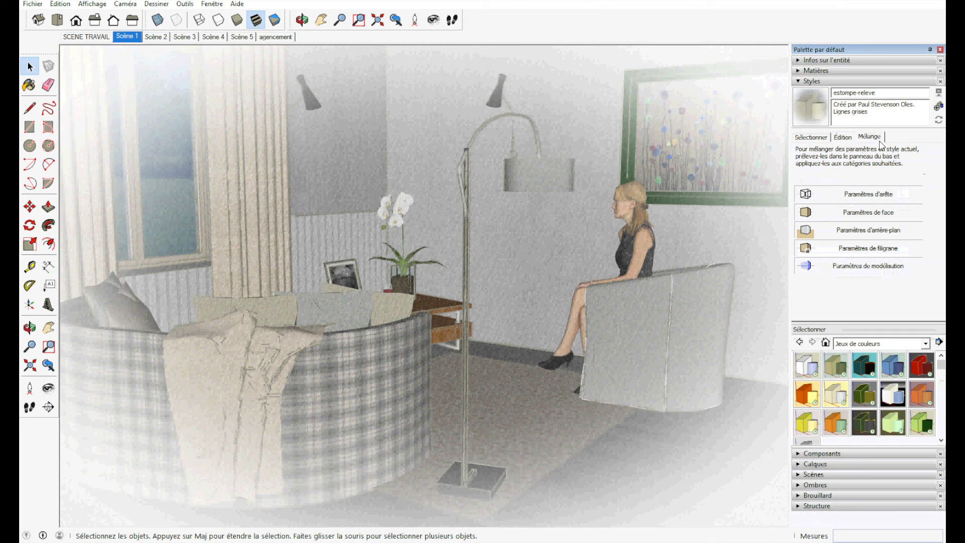
left_click(812, 138)
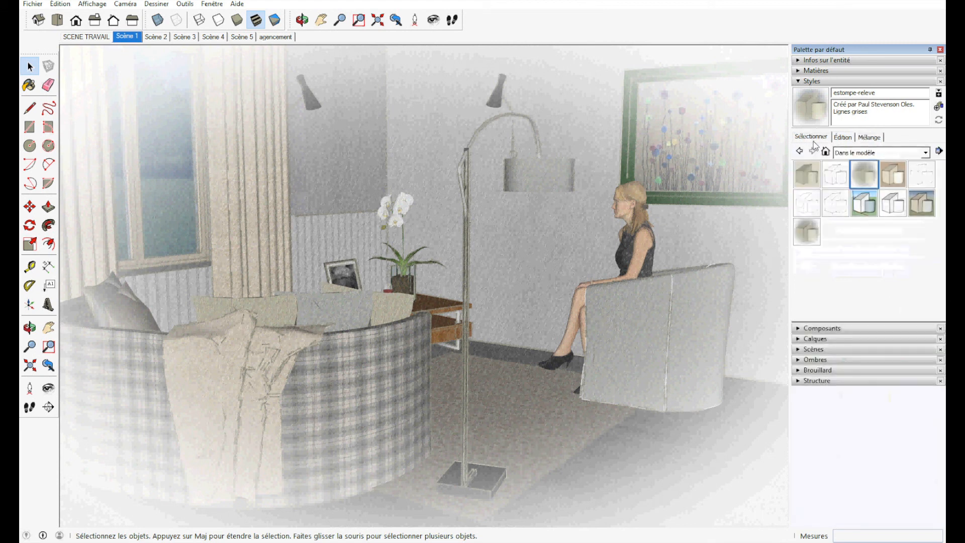